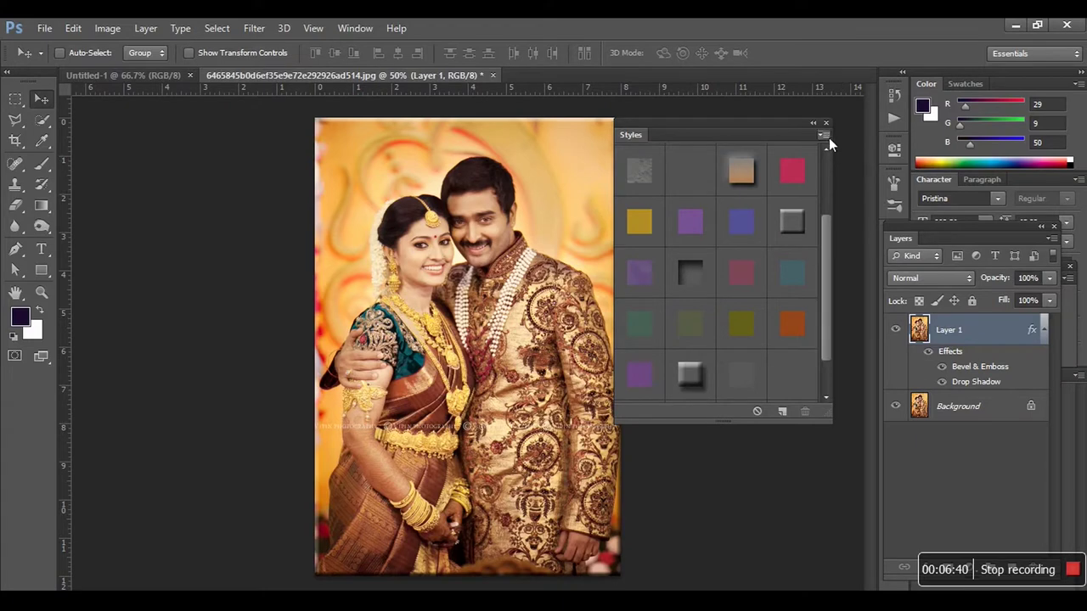
Step: Close the style options list and start a text layer in the blank Untitled-1 document
{"action": "left_click", "coordinate": [822, 135]}
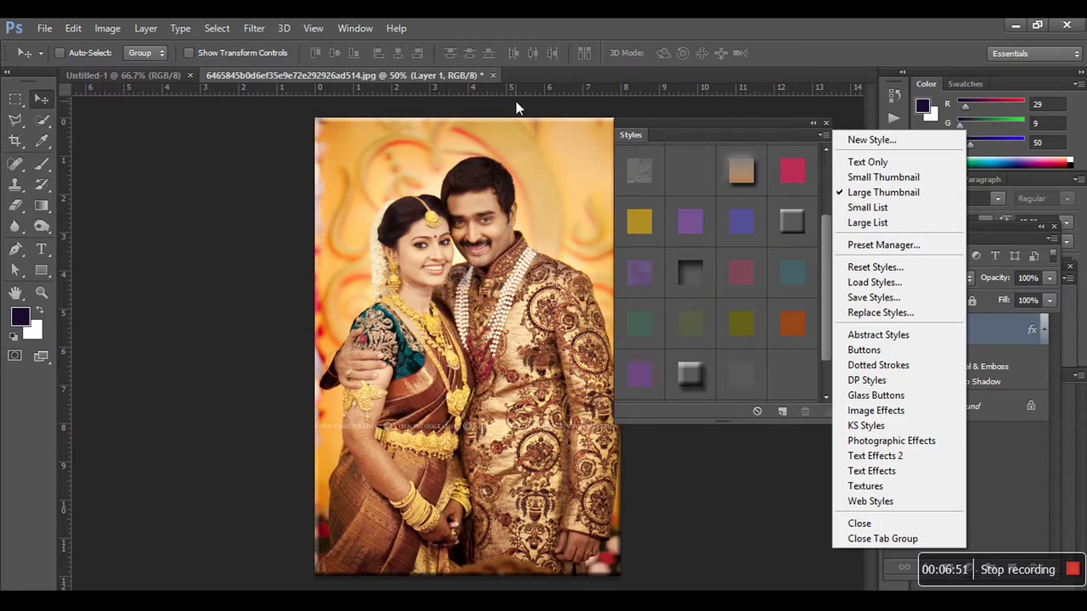
{"action": "left_click", "coordinate": [471, 181]}
{"action": "key", "text": "ctrl+Tab"}
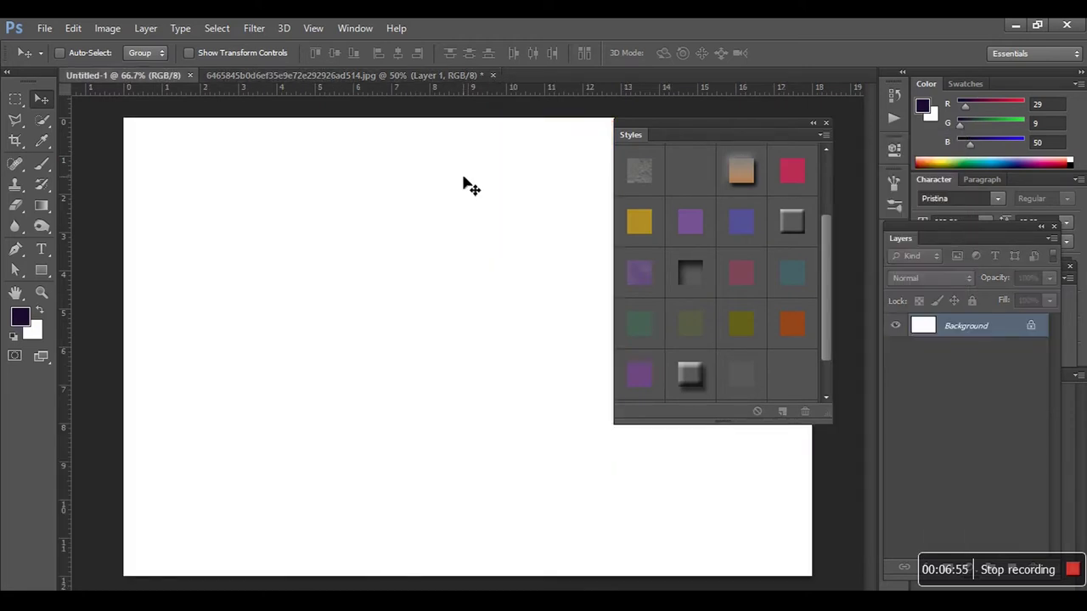
{"action": "left_click", "coordinate": [42, 250]}
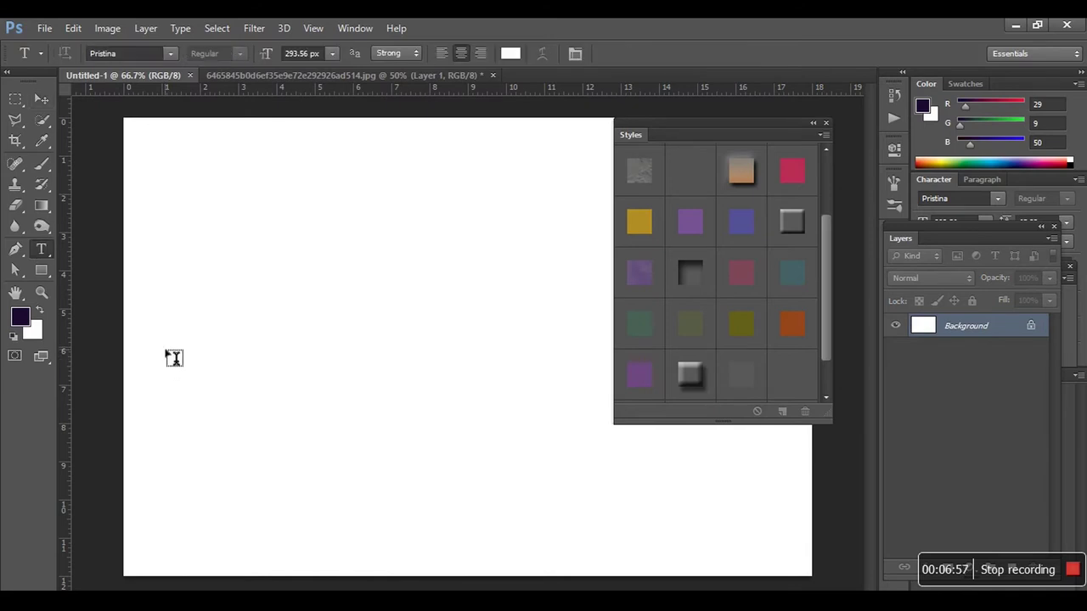
{"action": "left_click", "coordinate": [166, 350]}
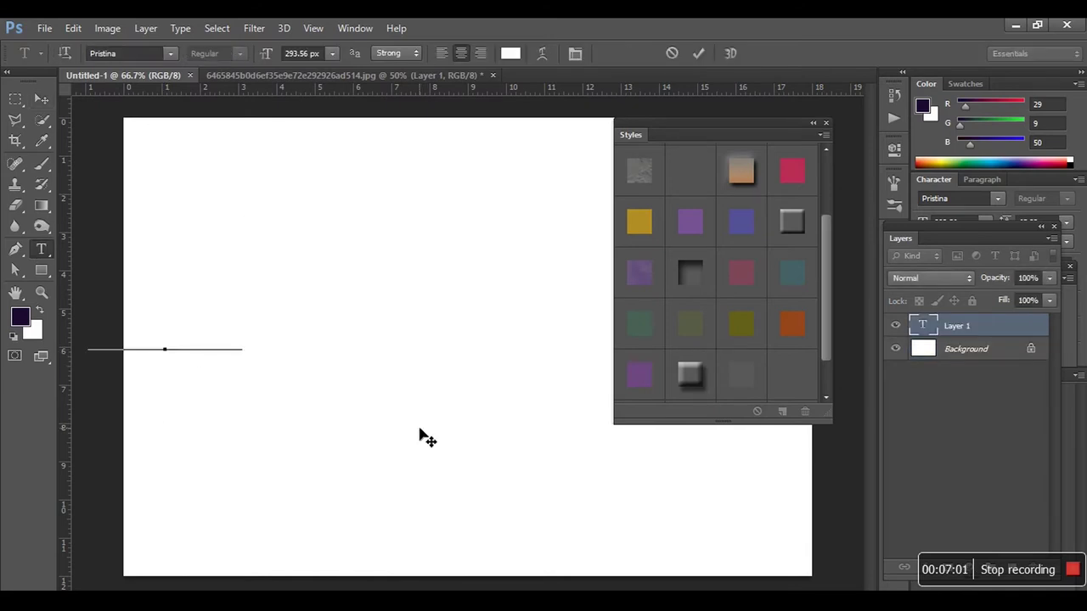
Step: Set the text colour to black
{"action": "key", "text": "ctrl+a"}
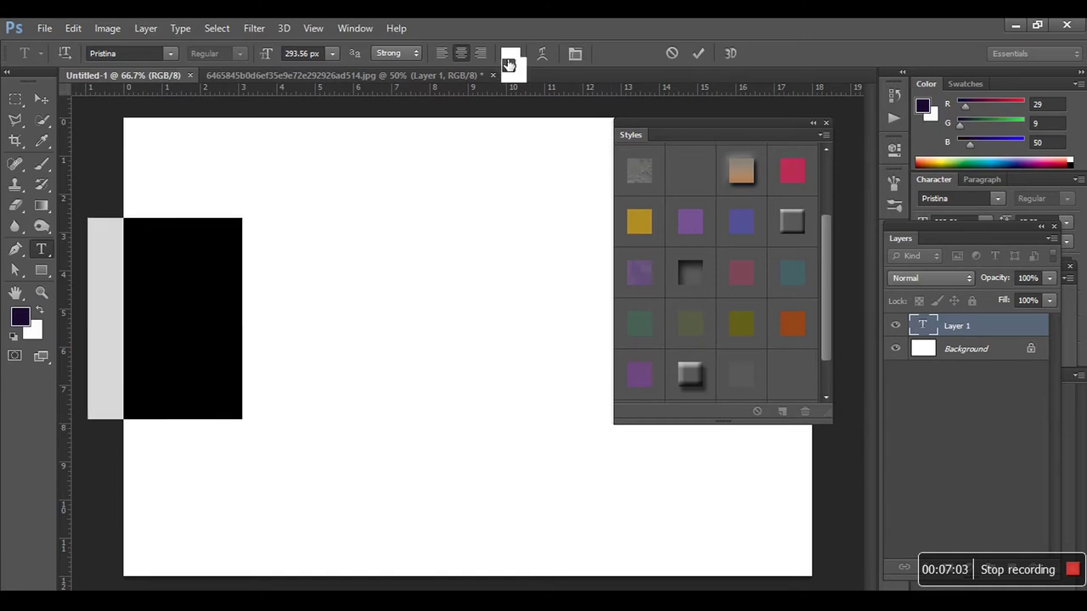
{"action": "left_click", "coordinate": [508, 59]}
{"action": "left_click_drag", "start_coordinate": [762, 365], "coordinate": [885, 417]}
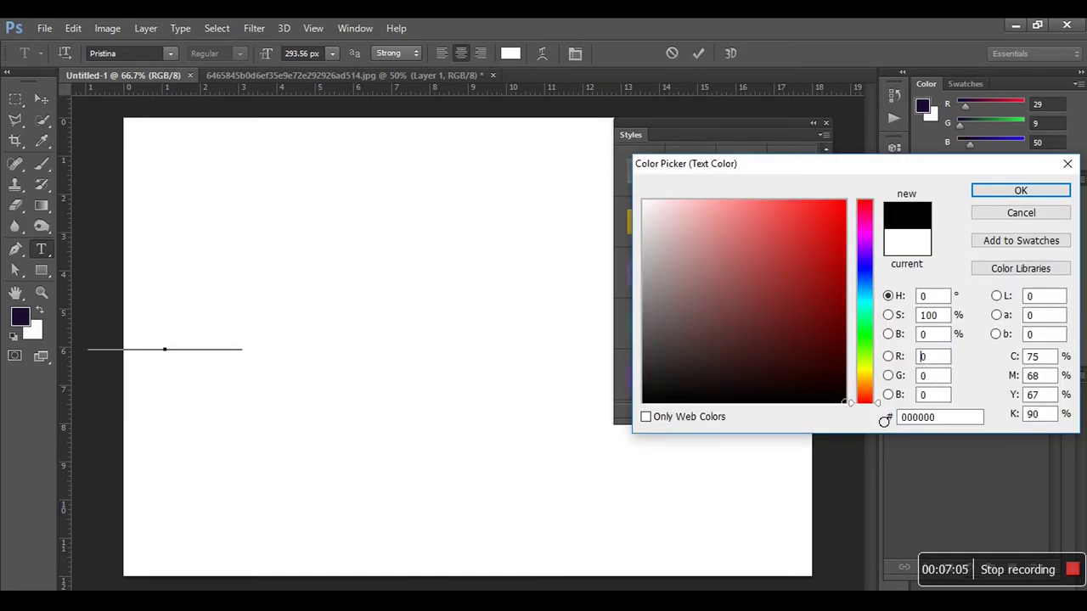
{"action": "left_click", "coordinate": [990, 189]}
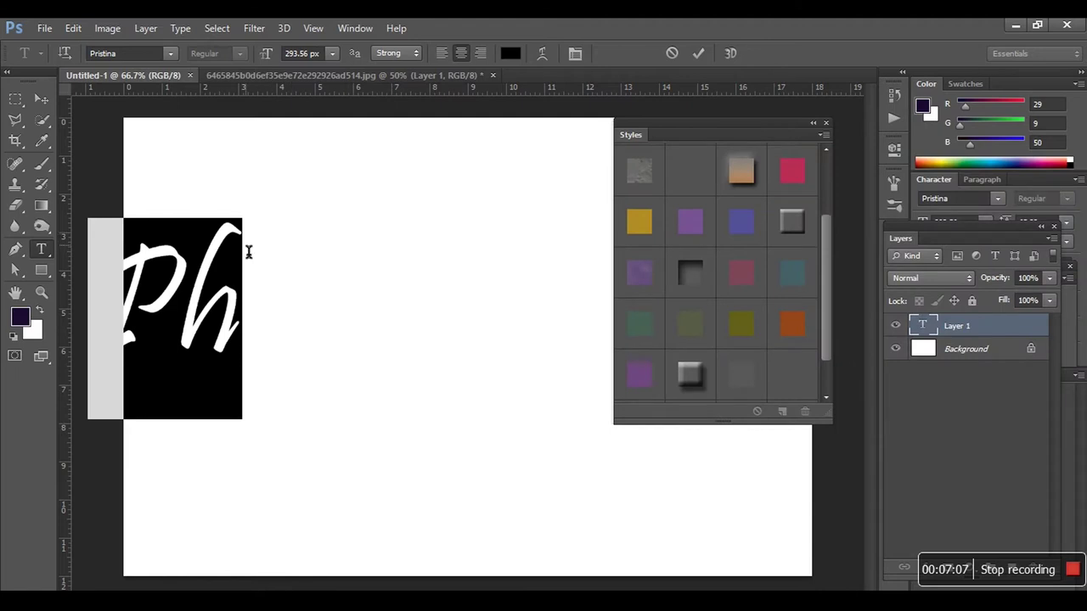
{"action": "left_click", "coordinate": [252, 316]}
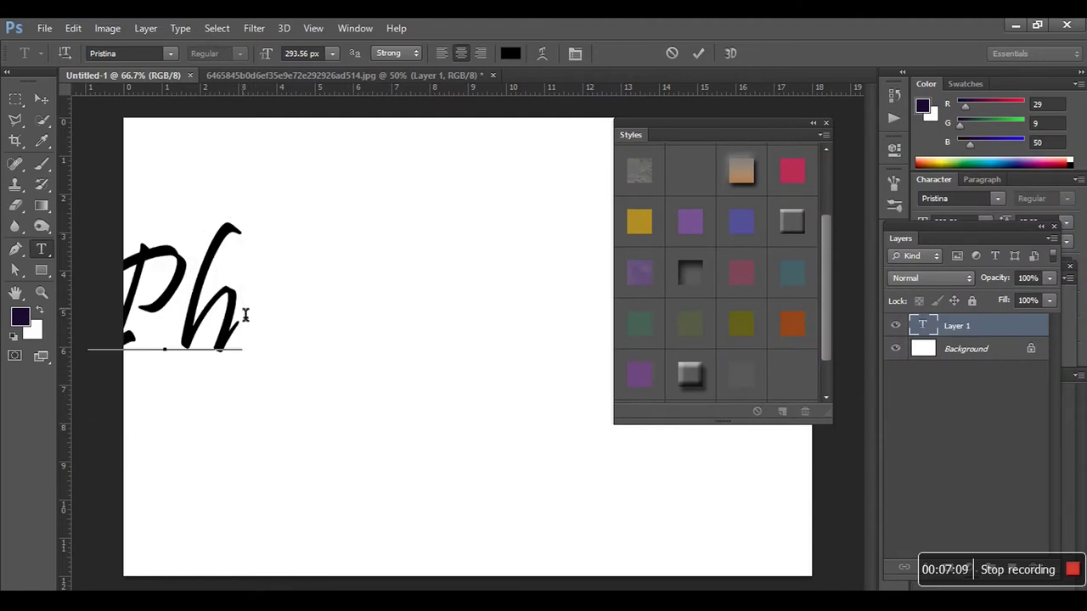
Step: Type 'Photoshop' left-aligned in Pristina and commit the text layer
{"action": "type", "text": "oto"}
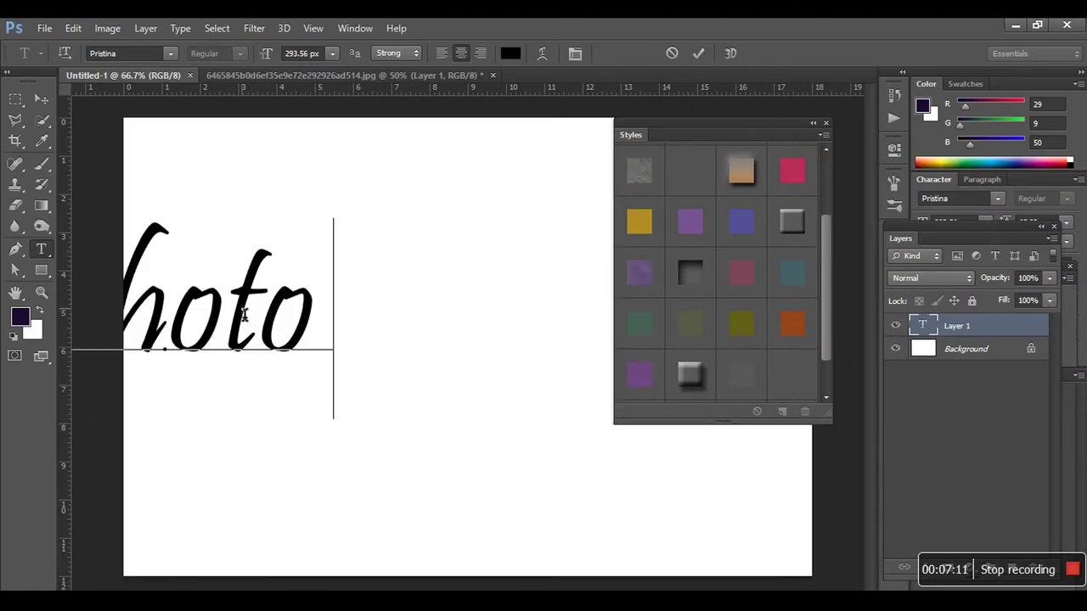
{"action": "type", "text": "shop"}
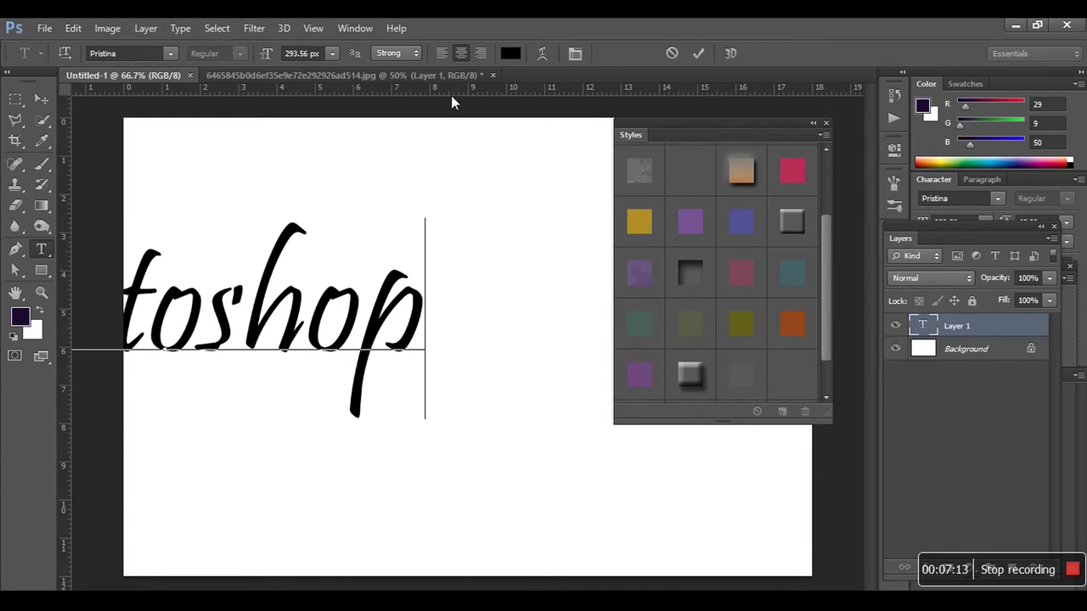
{"action": "left_click", "coordinate": [442, 54]}
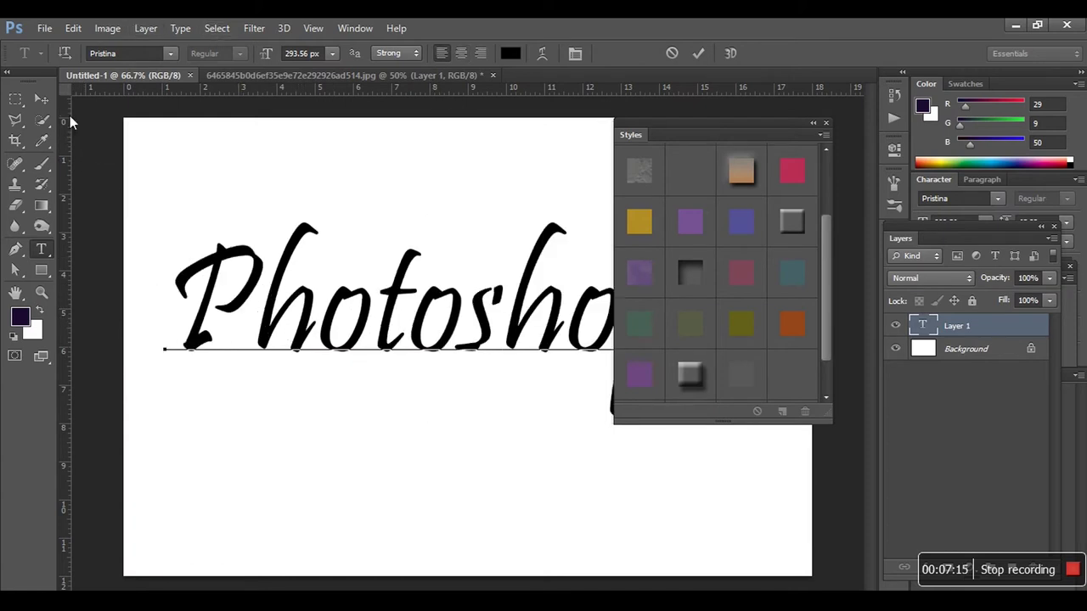
{"action": "left_click", "coordinate": [41, 99]}
{"action": "left_click_drag", "start_coordinate": [711, 132], "coordinate": [838, 206]}
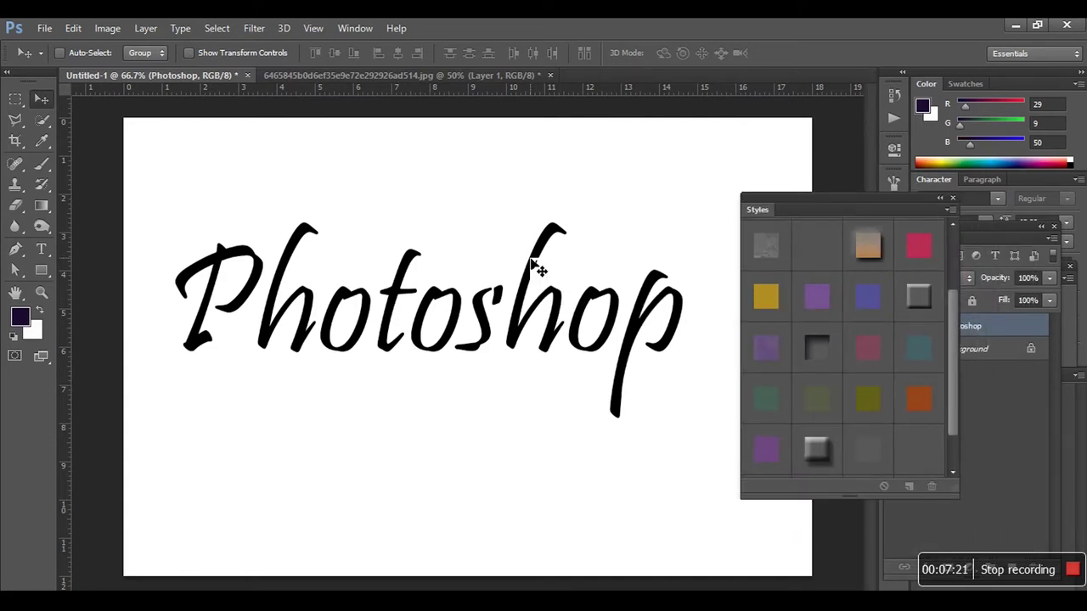
Step: Move the Photoshop text toward the page centre and choose the Text Effects style set
{"action": "left_click_drag", "start_coordinate": [532, 264], "coordinate": [566, 291]}
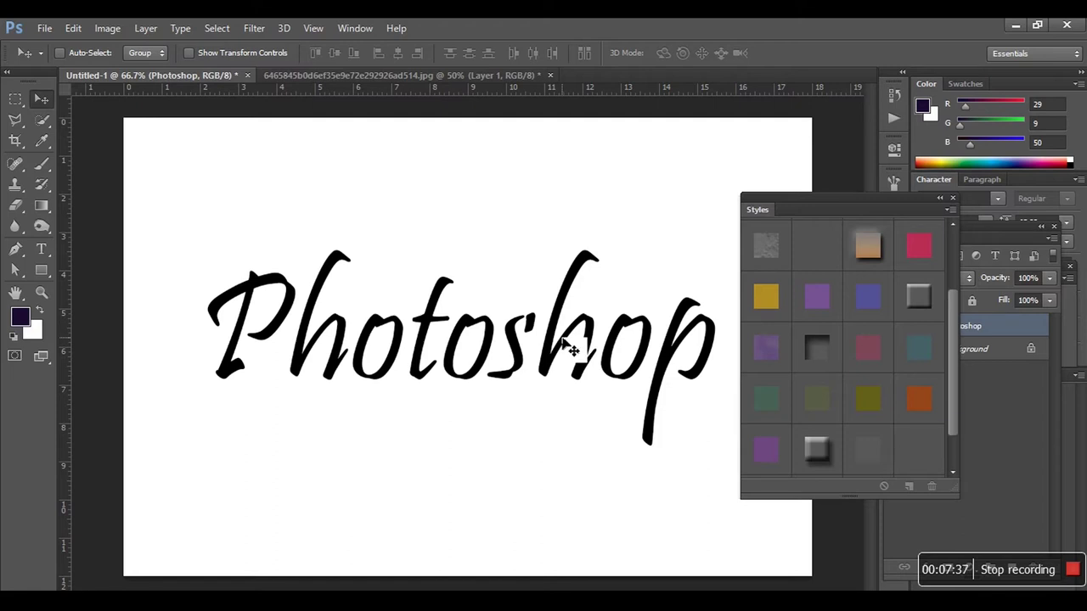
{"action": "left_click", "coordinate": [949, 210]}
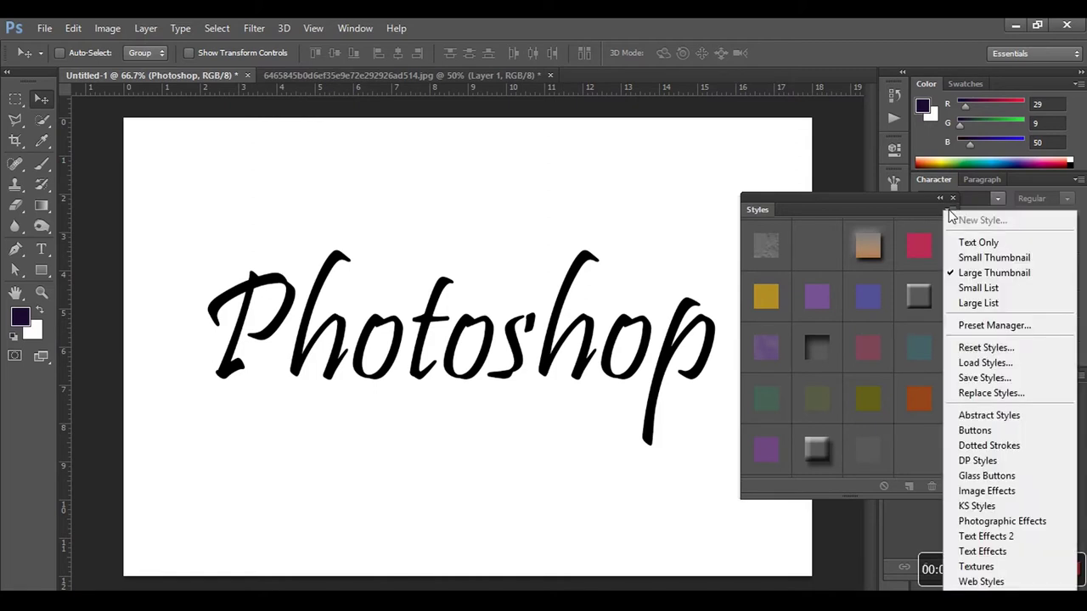
{"action": "left_click", "coordinate": [1018, 556]}
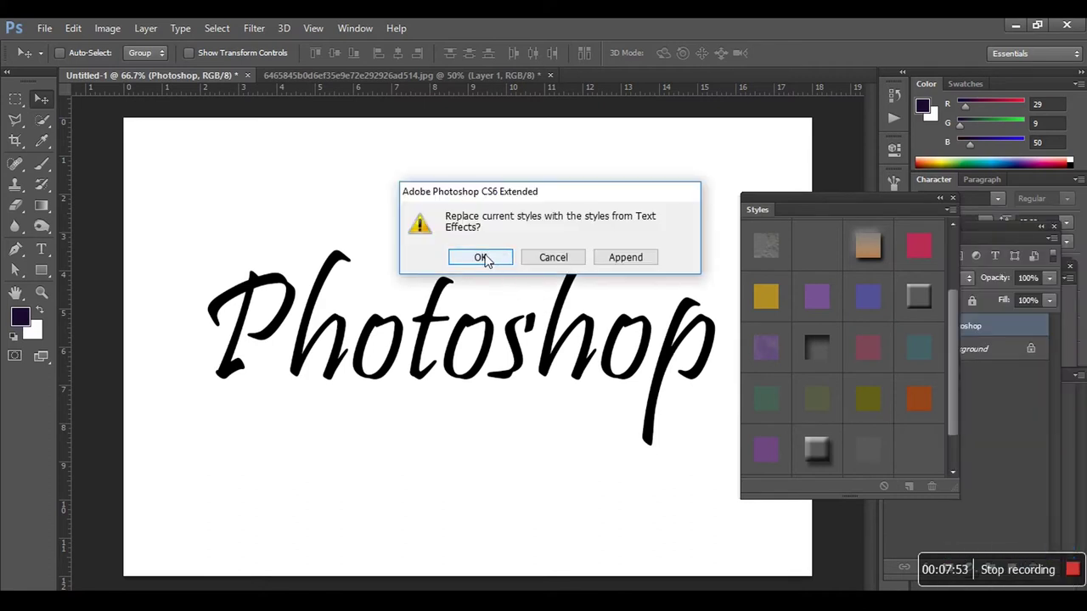
Step: Confirm replacing the styles with Text Effects, then enlarge and dock the Styles panel
{"action": "left_click", "coordinate": [484, 259]}
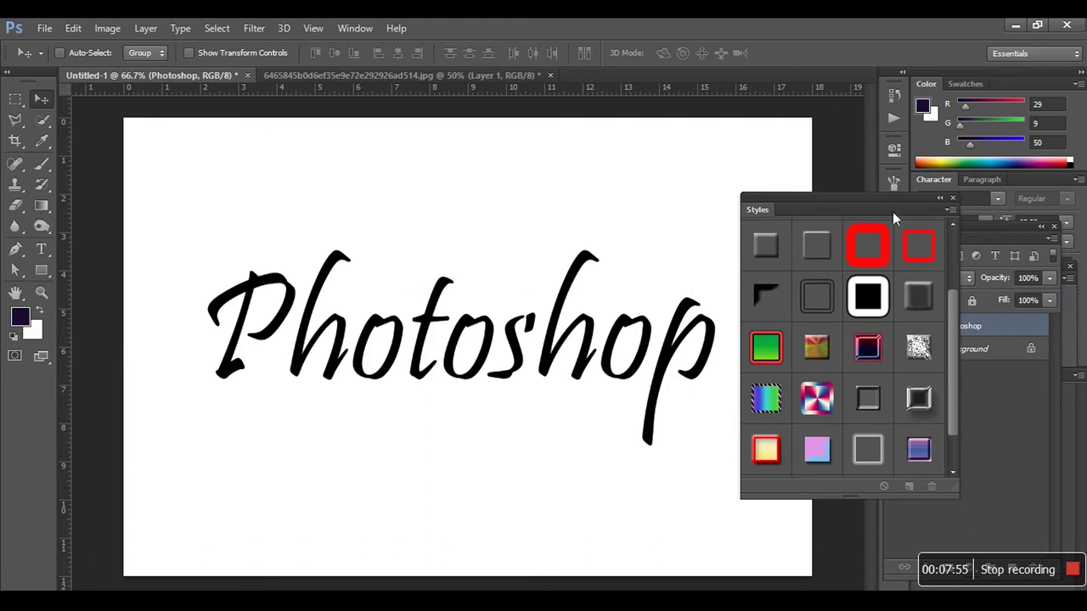
{"action": "left_click_drag", "start_coordinate": [877, 208], "coordinate": [846, 157]}
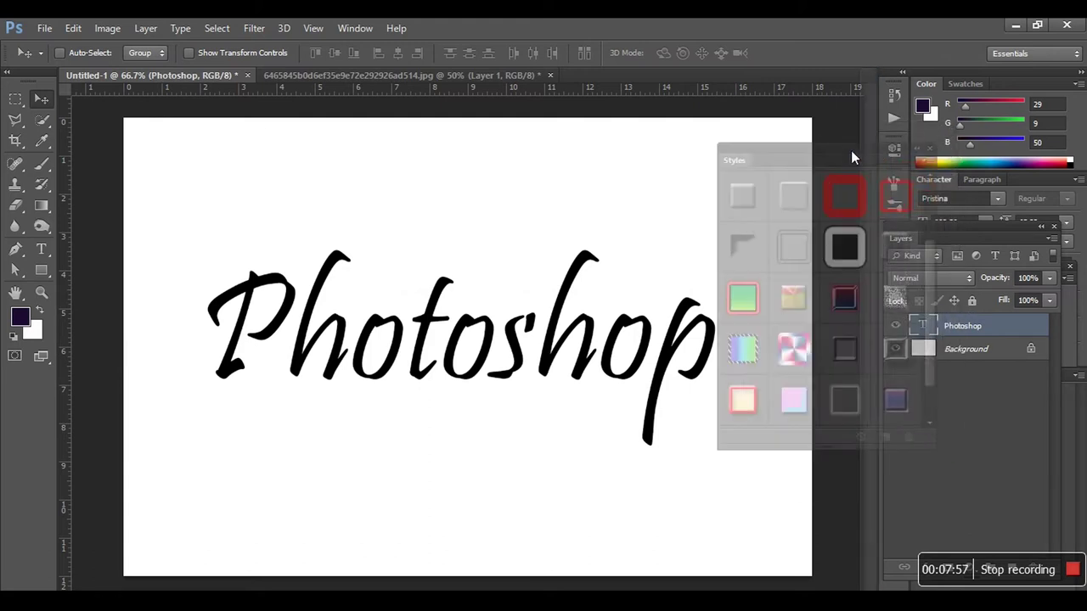
{"action": "left_click_drag", "start_coordinate": [932, 454], "coordinate": [932, 556]}
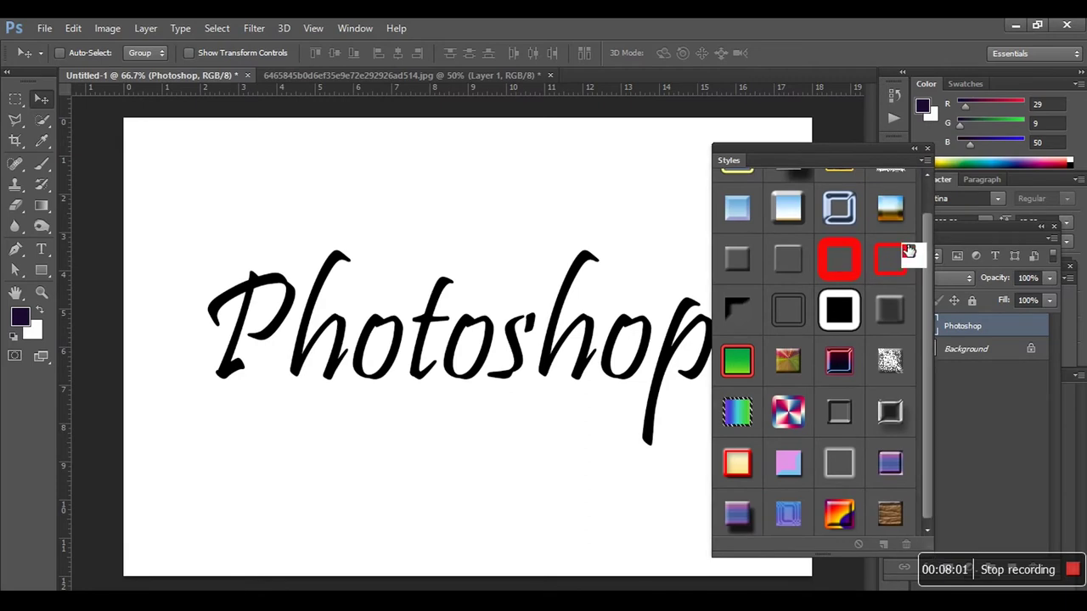
{"action": "scroll", "coordinate": [913, 253], "scroll_direction": "up", "scroll_amount": 1}
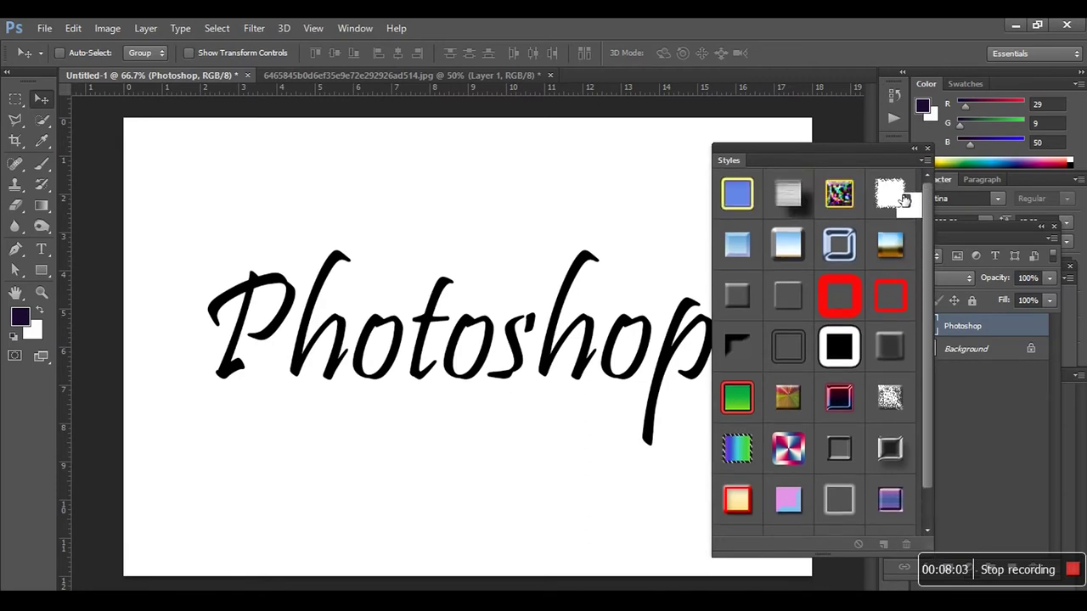
{"action": "left_click_drag", "start_coordinate": [853, 148], "coordinate": [869, 157]}
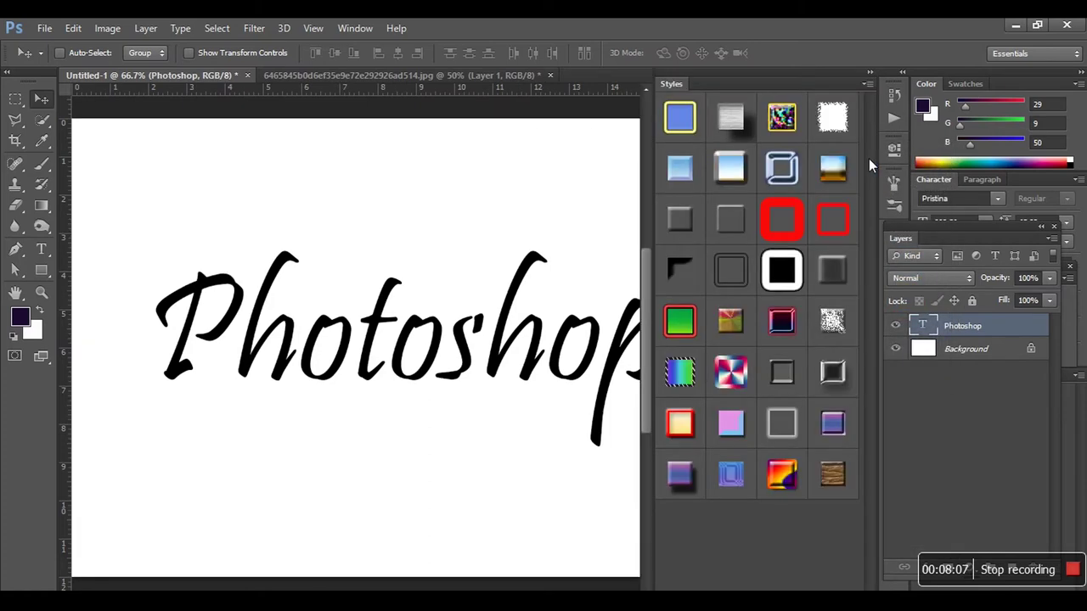
Step: Try white glow, glitter, silver drop-shadow and blue gradient styles on the text
{"action": "left_click", "coordinate": [836, 135]}
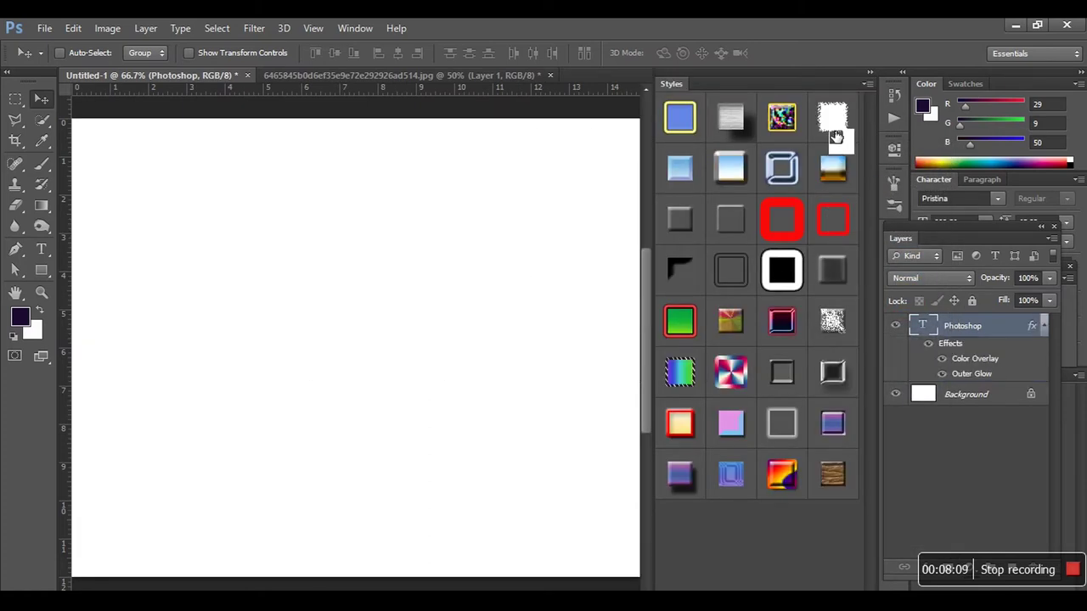
{"action": "left_click", "coordinate": [782, 127]}
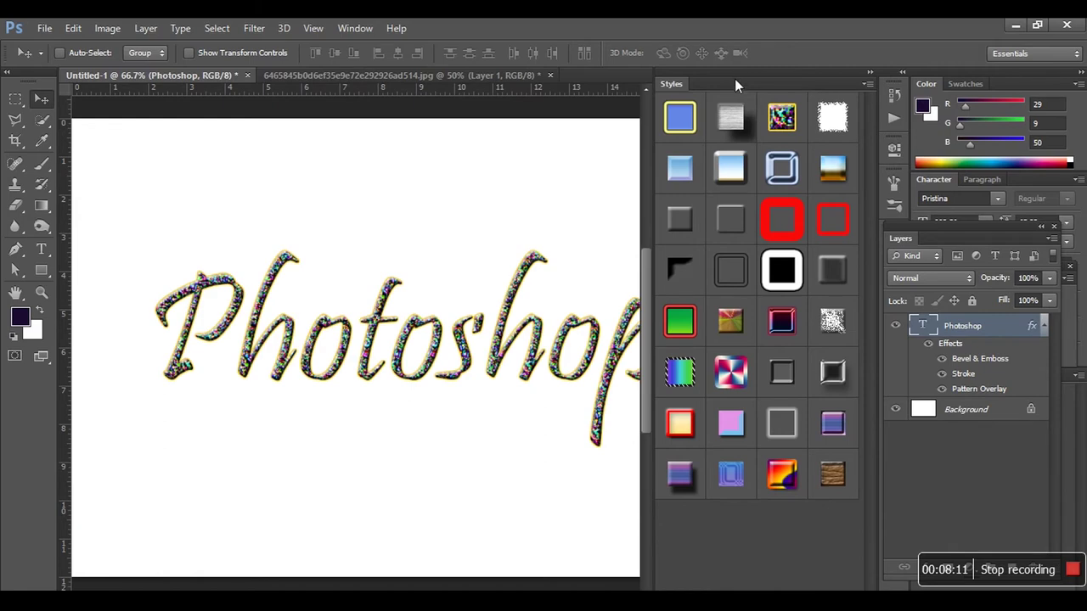
{"action": "left_click_drag", "start_coordinate": [734, 78], "coordinate": [819, 105]}
{"action": "left_click", "coordinate": [817, 146]}
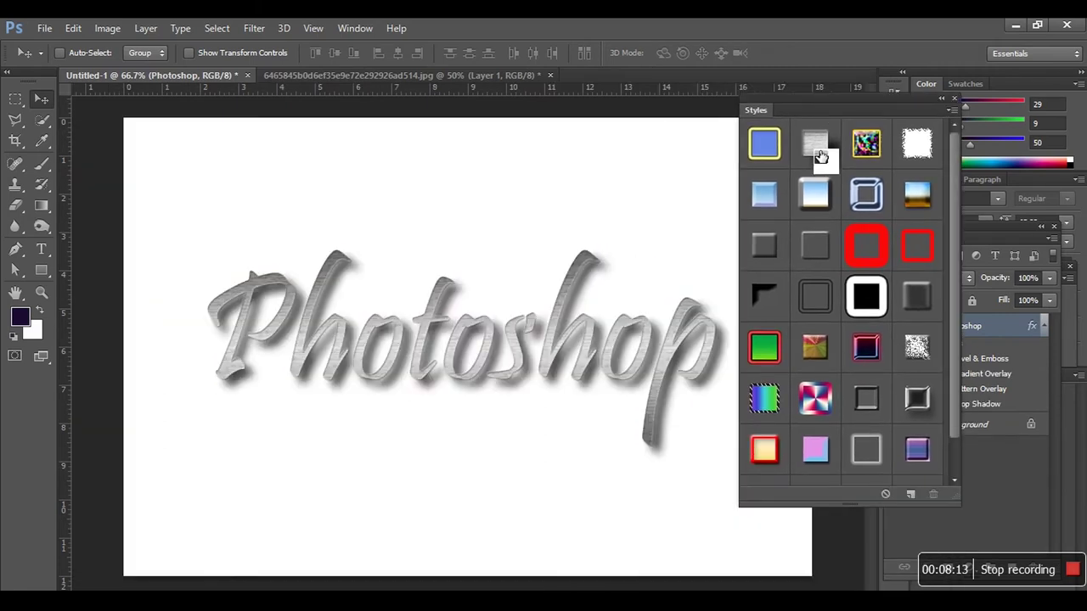
{"action": "left_click", "coordinate": [769, 149]}
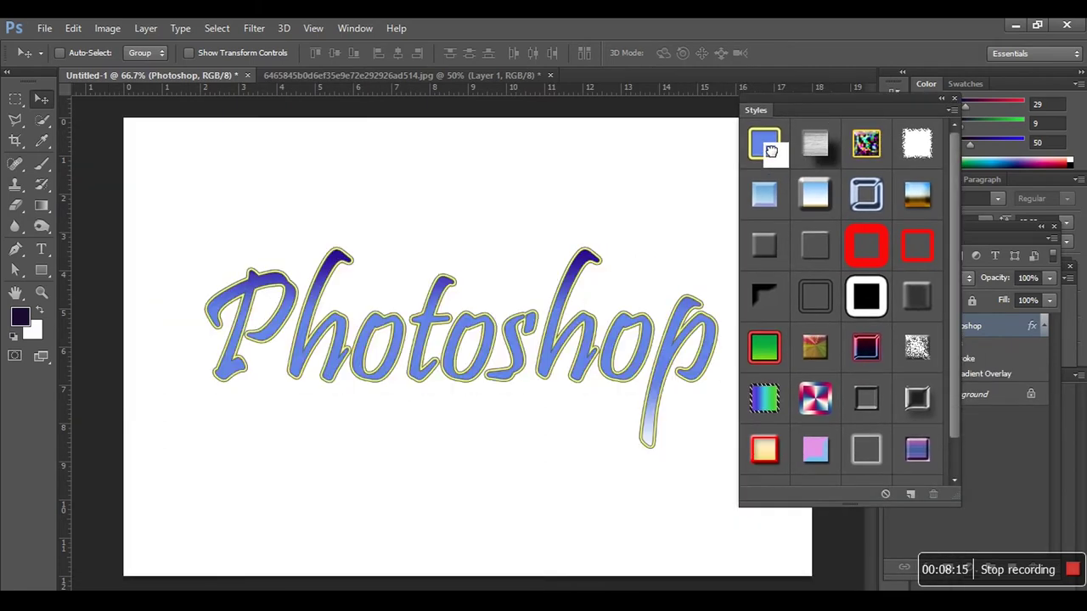
{"action": "left_click", "coordinate": [768, 195]}
Step: Try glossy blue, chrome, blue-gold and red styles, ending with the black drop-shadow look
{"action": "left_click", "coordinate": [818, 202]}
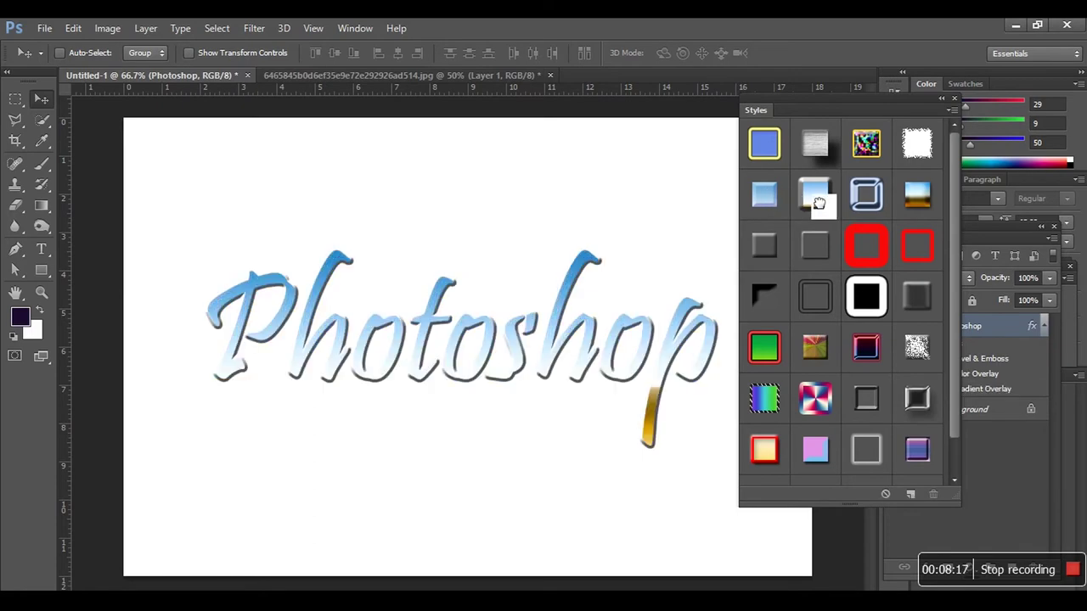
{"action": "left_click", "coordinate": [872, 197]}
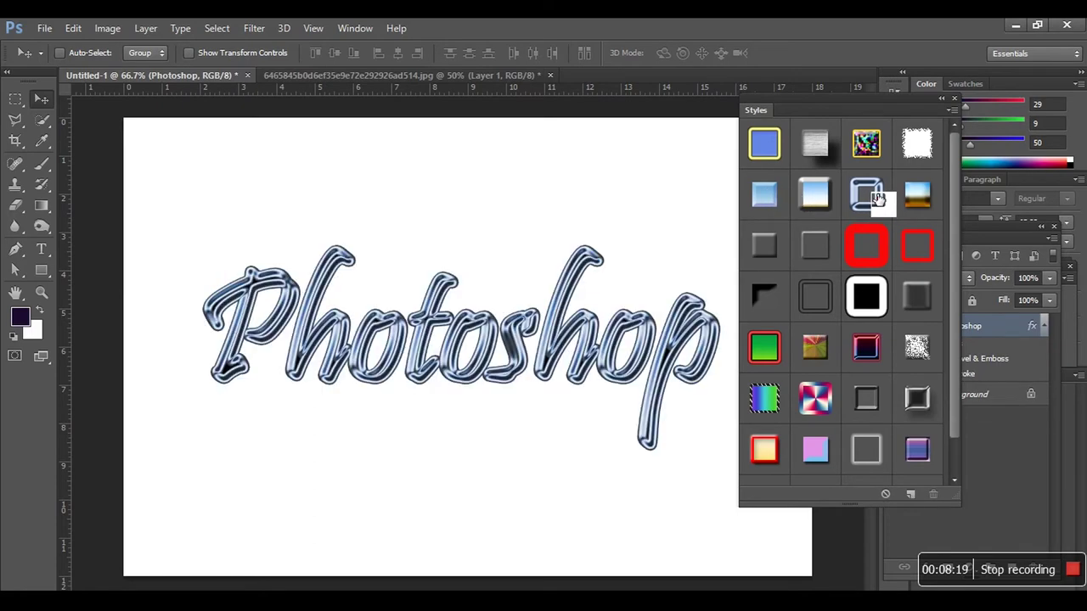
{"action": "left_click", "coordinate": [921, 202]}
{"action": "left_click", "coordinate": [927, 247]}
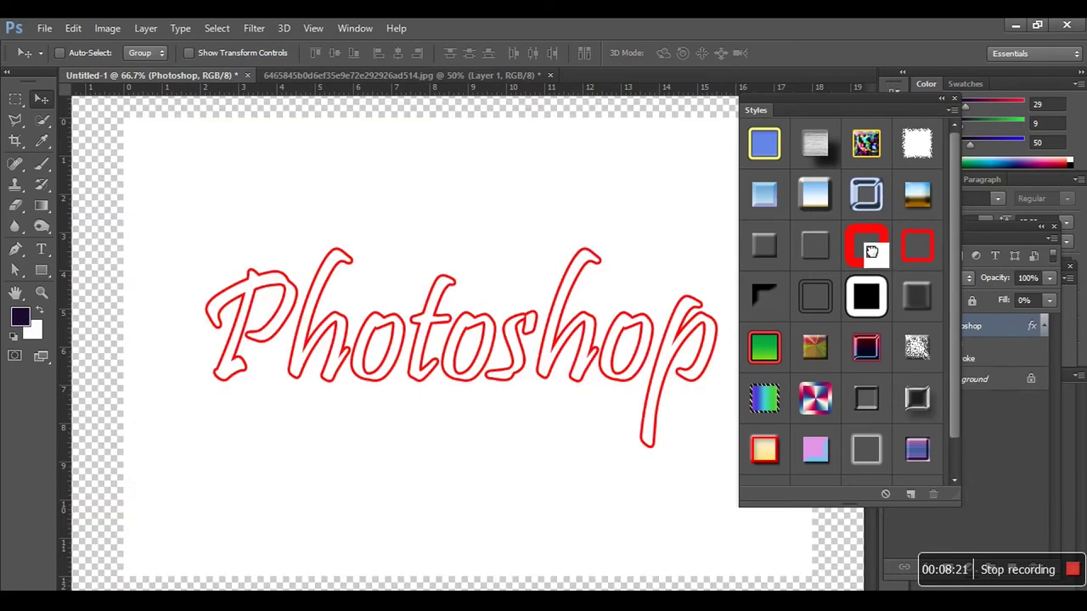
{"action": "left_click", "coordinate": [871, 252]}
{"action": "left_click", "coordinate": [812, 247]}
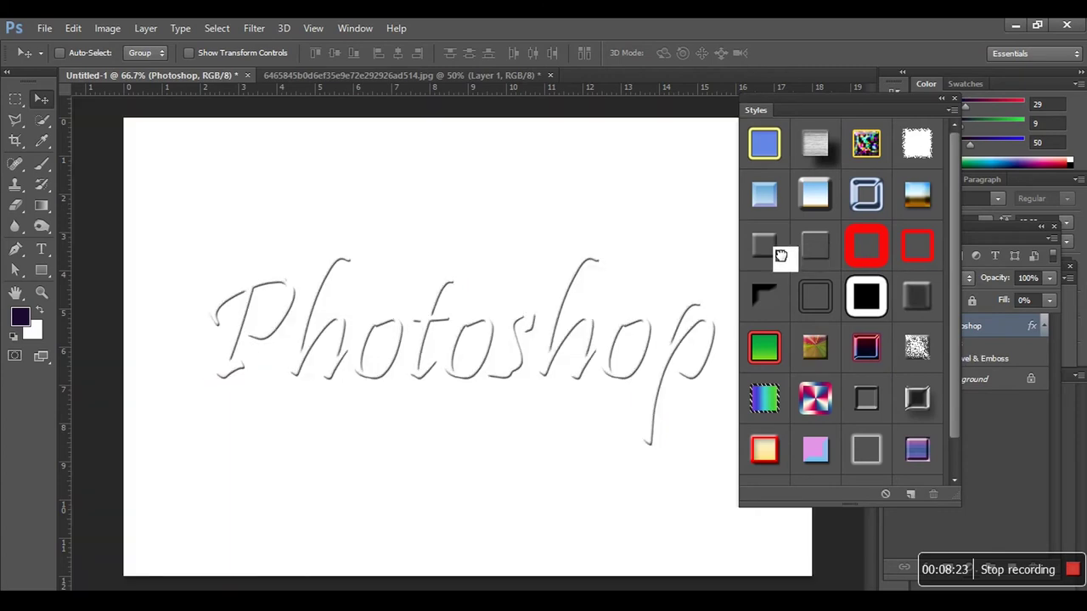
{"action": "left_click", "coordinate": [776, 317]}
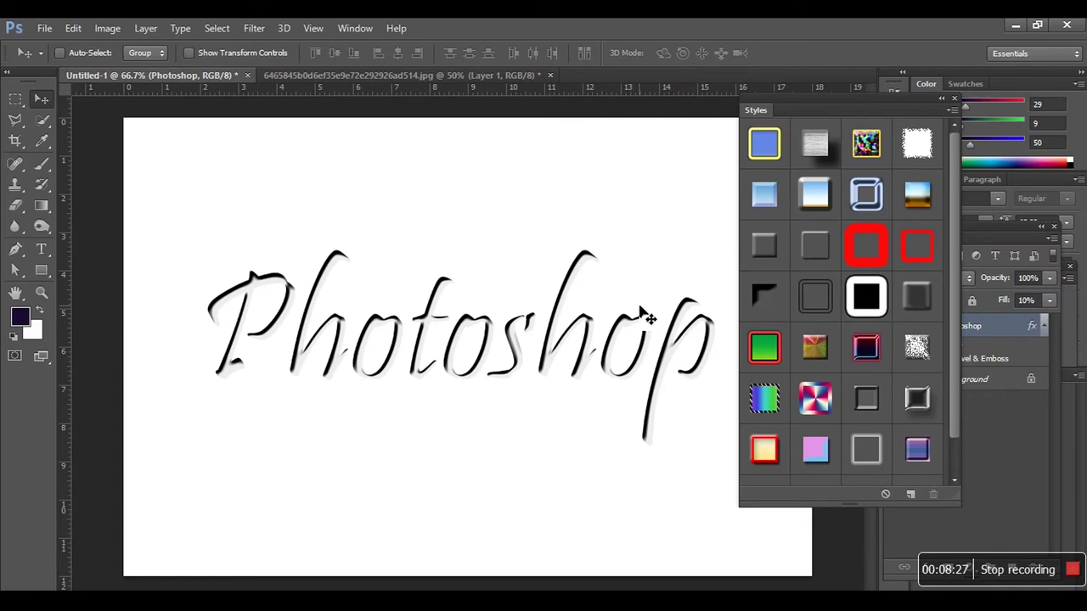
Step: Copy the whole wedding photo into Untitled-1 as Layer 1, beneath the Photoshop text
{"action": "key", "text": "ctrl+Tab"}
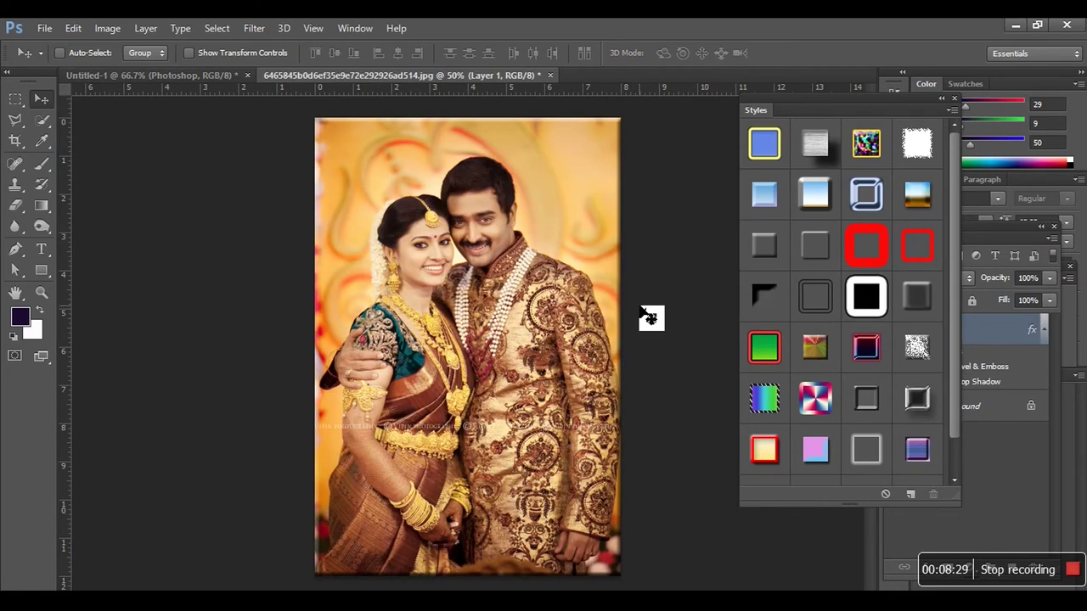
{"action": "key", "text": "ctrl+a"}
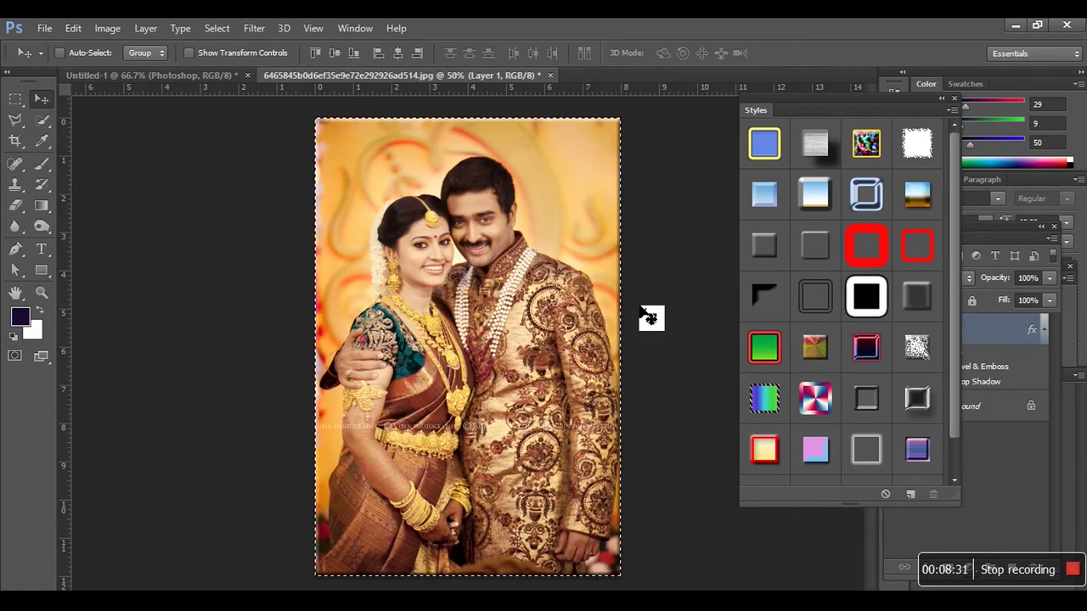
{"action": "key", "text": "ctrl+Tab"}
{"action": "key", "text": "ctrl+v"}
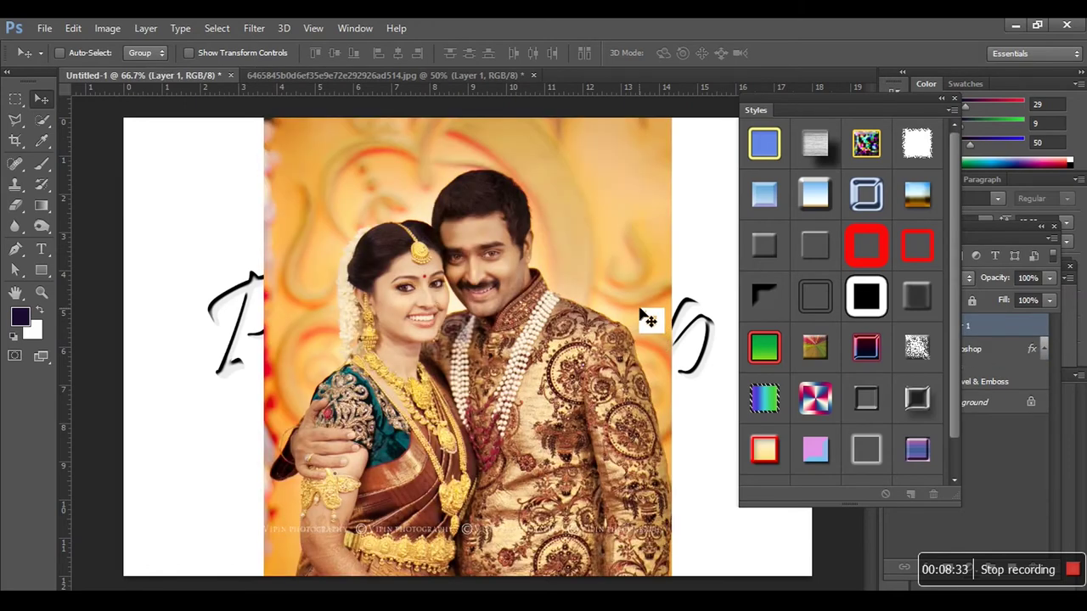
{"action": "left_click_drag", "start_coordinate": [872, 109], "coordinate": [790, 111]}
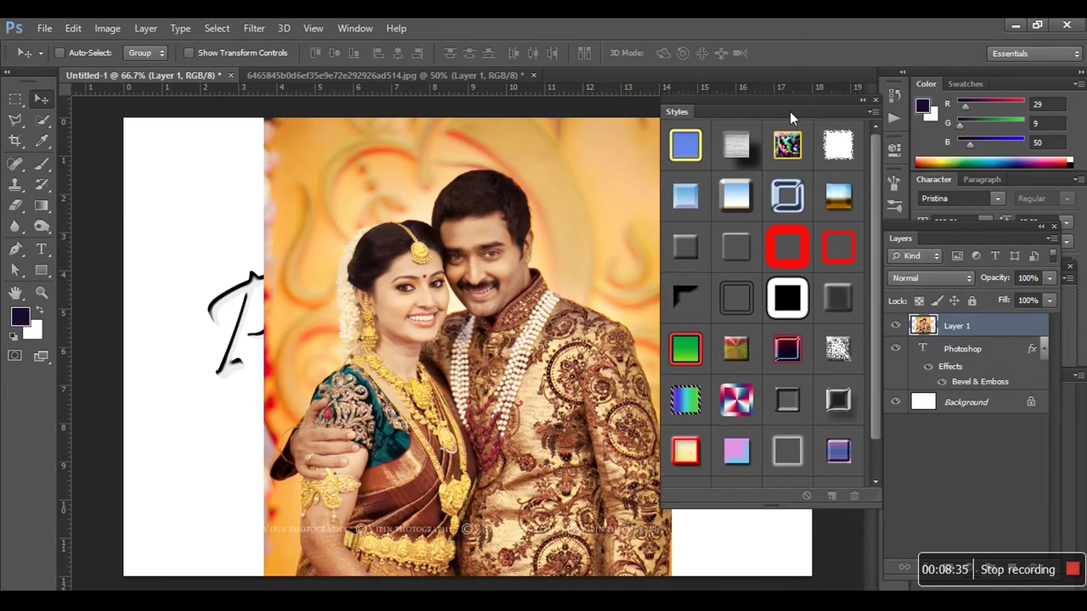
{"action": "left_click_drag", "start_coordinate": [985, 326], "coordinate": [994, 388]}
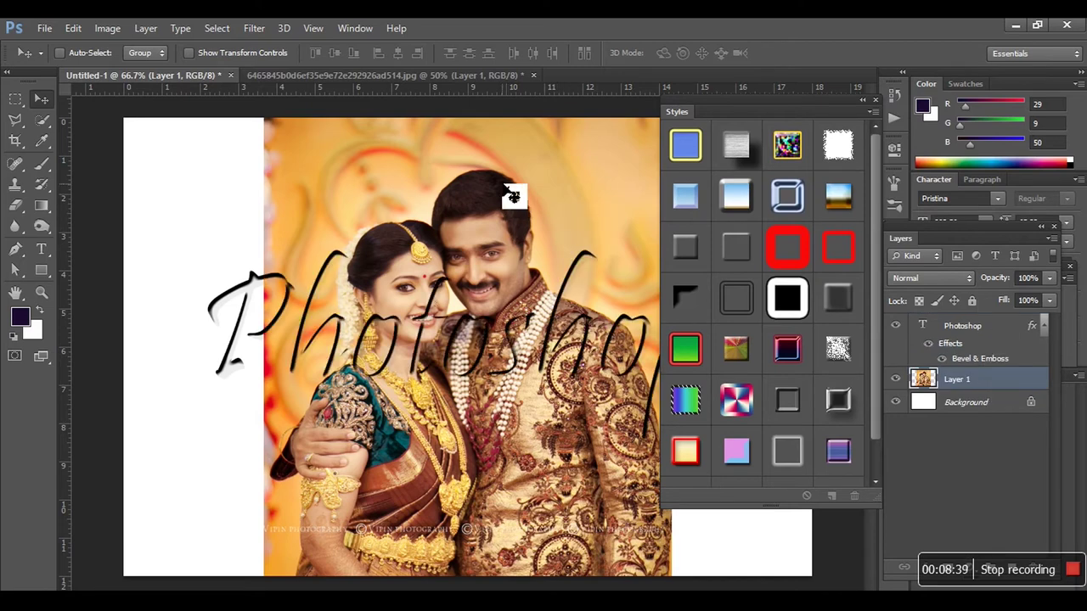
Step: Shift the wedding photo toward the left edge and commit a free transform
{"action": "left_click_drag", "start_coordinate": [498, 206], "coordinate": [395, 194]}
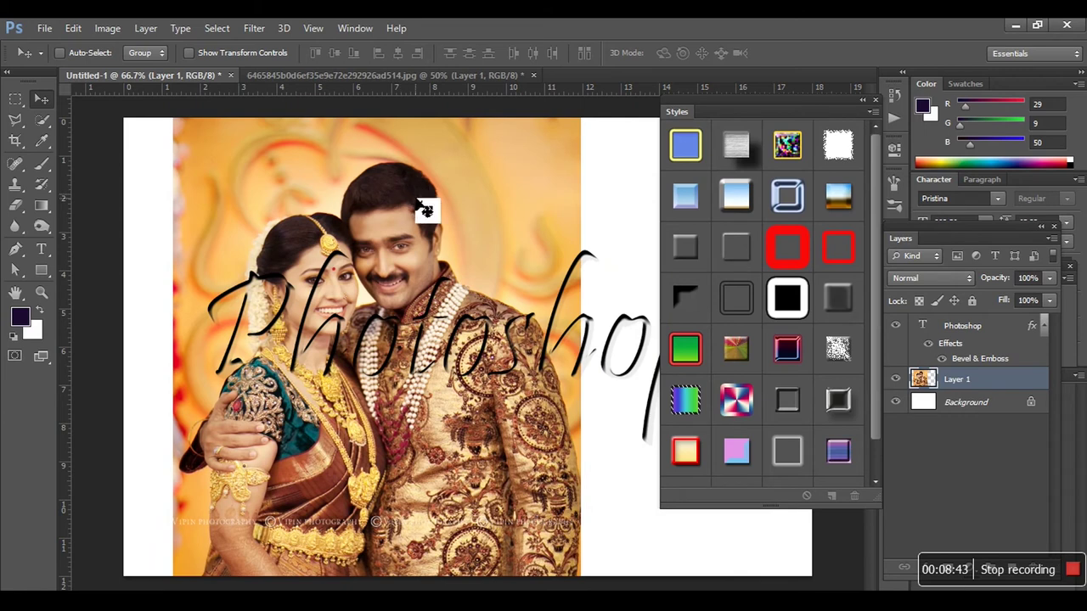
{"action": "key", "text": "ctrl+t"}
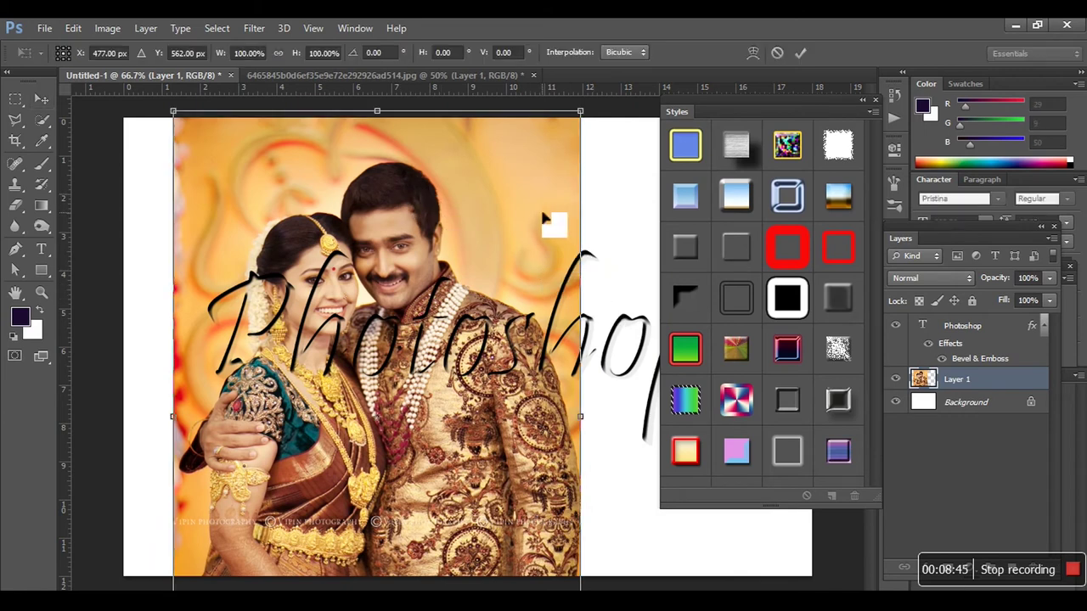
{"action": "double_click", "coordinate": [551, 229]}
Step: Paste a second photo copy beside the first on the right and apply the blue sky style
{"action": "key", "text": "ctrl+v"}
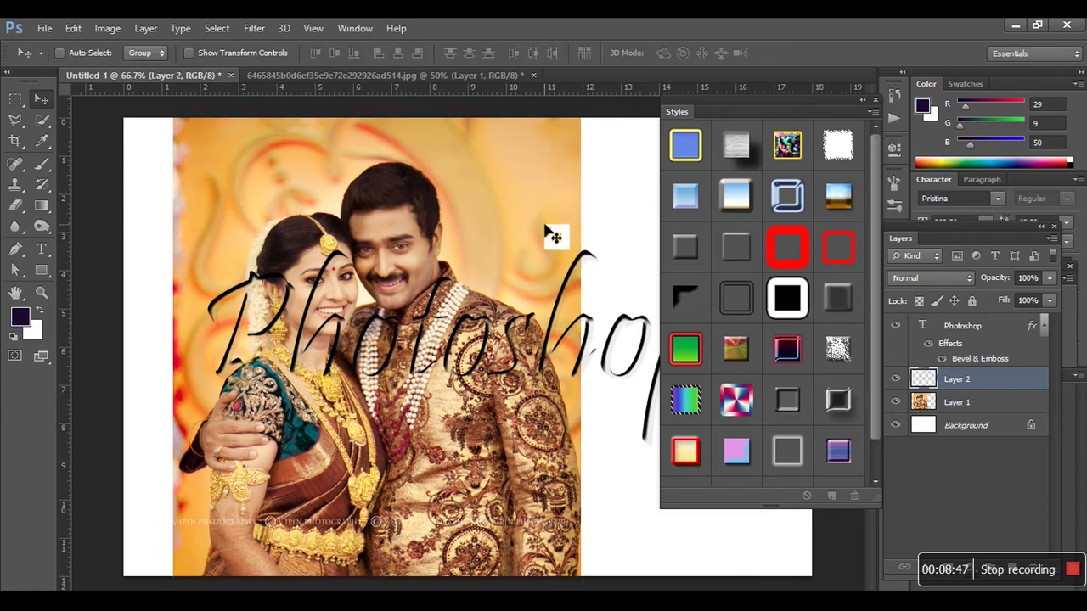
{"action": "left_click_drag", "start_coordinate": [489, 227], "coordinate": [631, 220]}
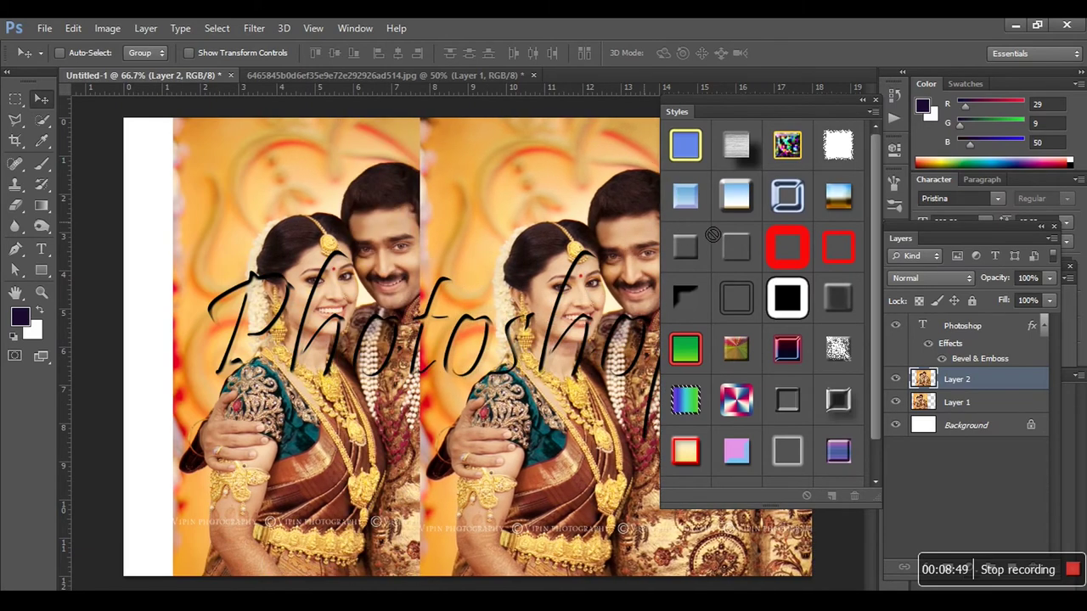
{"action": "left_click_drag", "start_coordinate": [750, 111], "coordinate": [938, 239]}
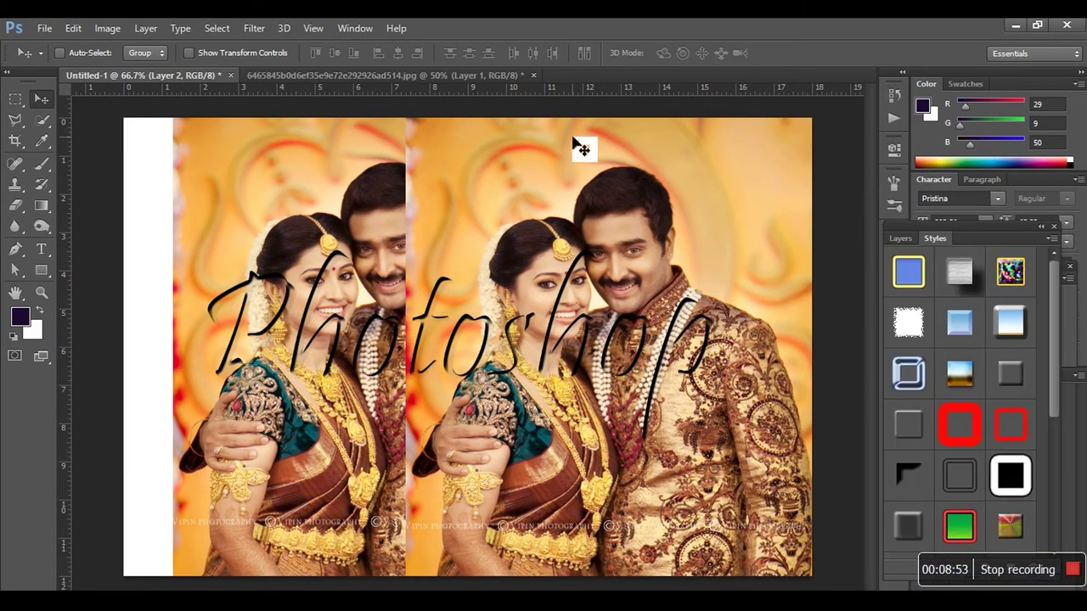
{"action": "mouse_move", "coordinate": [589, 162]}
{"action": "left_mouse_down"}
{"action": "mouse_move", "coordinate": [711, 160]}
{"action": "mouse_move", "coordinate": [695, 144]}
{"action": "mouse_move", "coordinate": [714, 145]}
{"action": "left_mouse_up"}
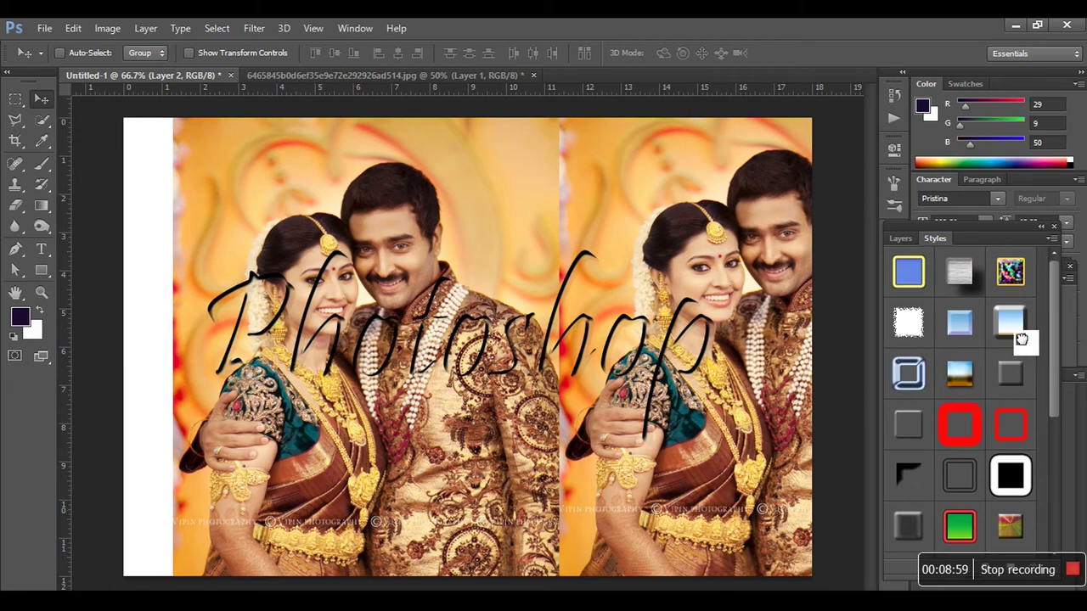
{"action": "left_click", "coordinate": [1010, 338]}
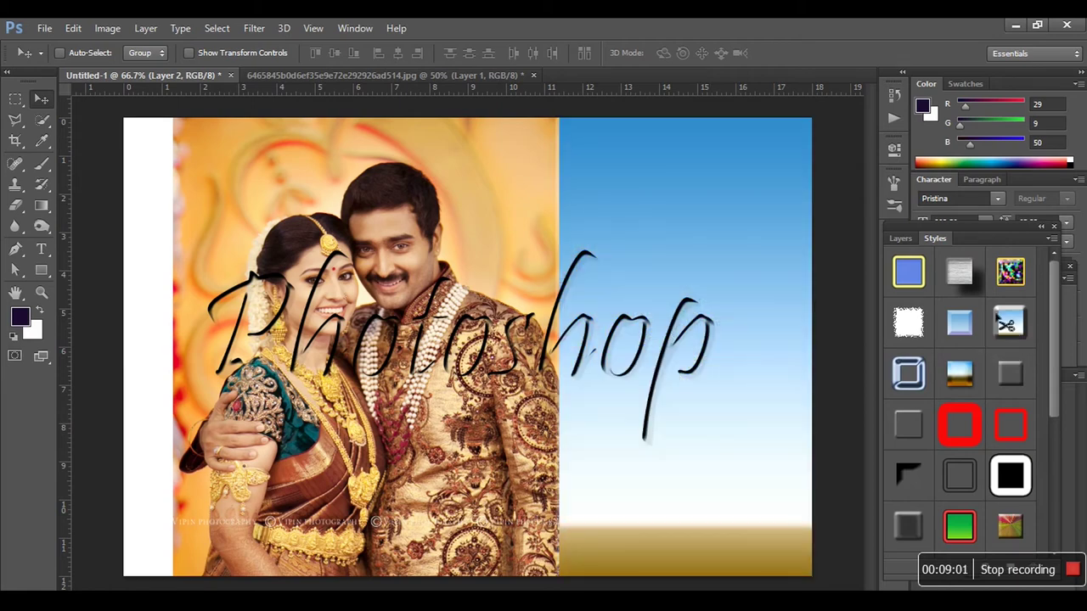
Step: Undo the sky style, select the Photoshop text layer and move the floating panels aside
{"action": "key", "text": "ctrl+z"}
{"action": "left_click", "coordinate": [224, 309], "text": "ctrl"}
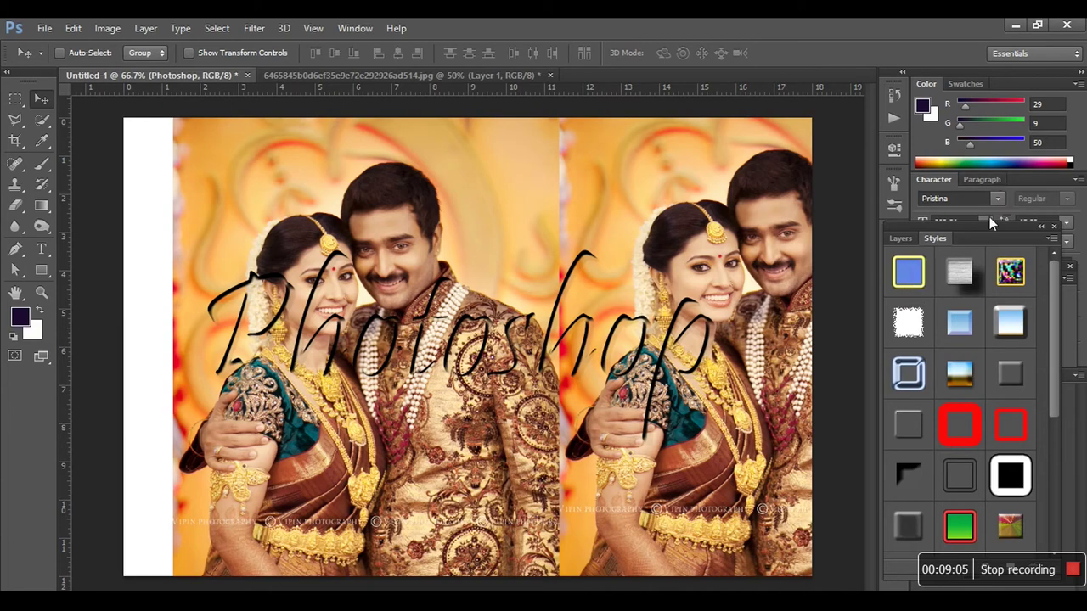
{"action": "left_click_drag", "start_coordinate": [984, 230], "coordinate": [899, 274]}
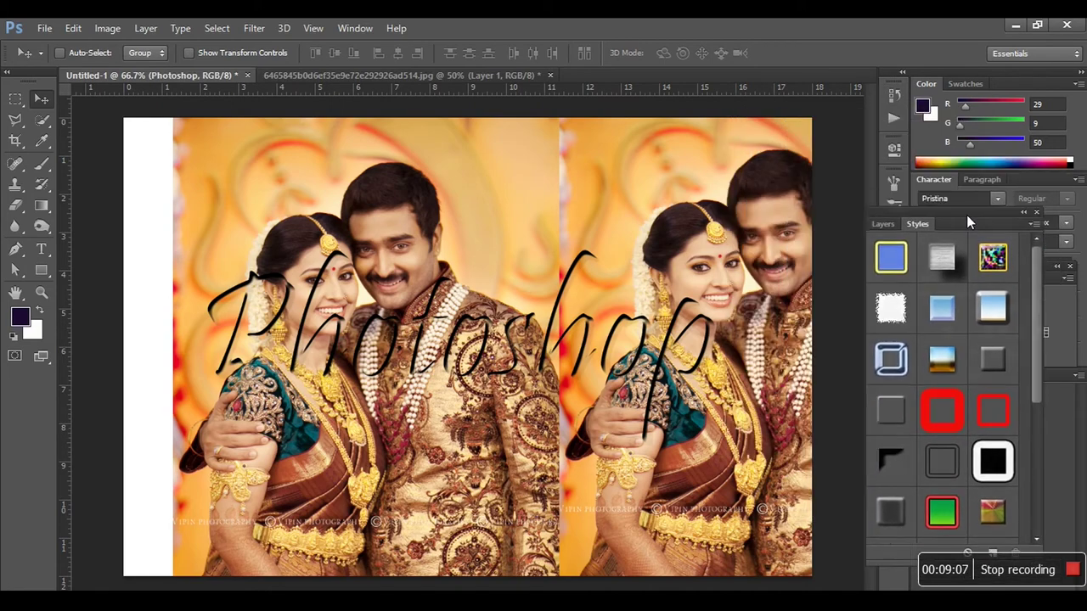
{"action": "left_click_drag", "start_coordinate": [899, 273], "coordinate": [787, 226]}
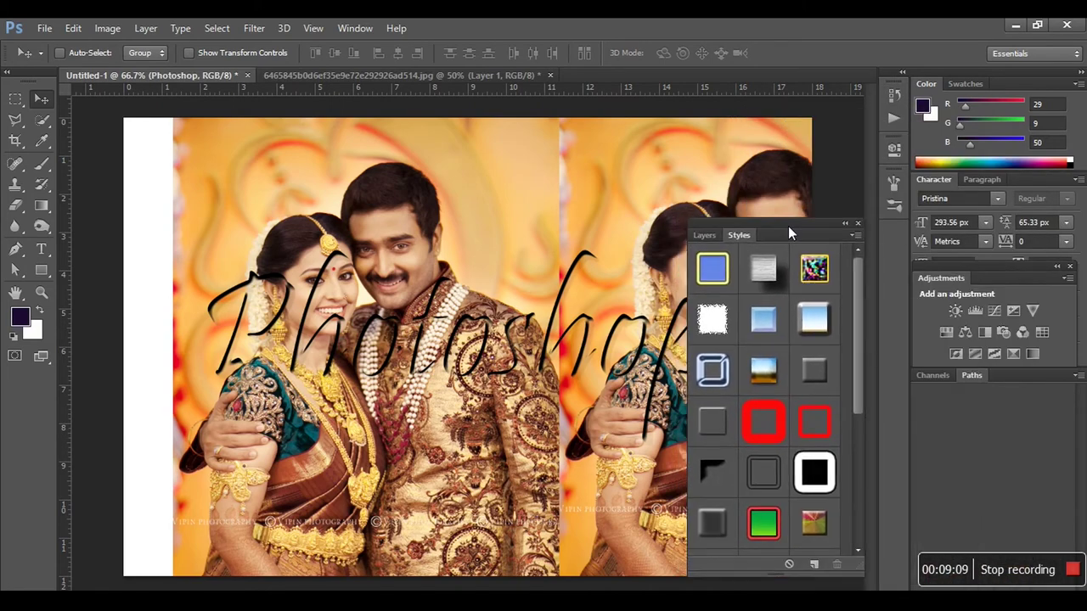
Step: Drag a Bevel & Emboss preset style onto the Photoshop text layer
{"action": "left_click", "coordinate": [934, 375]}
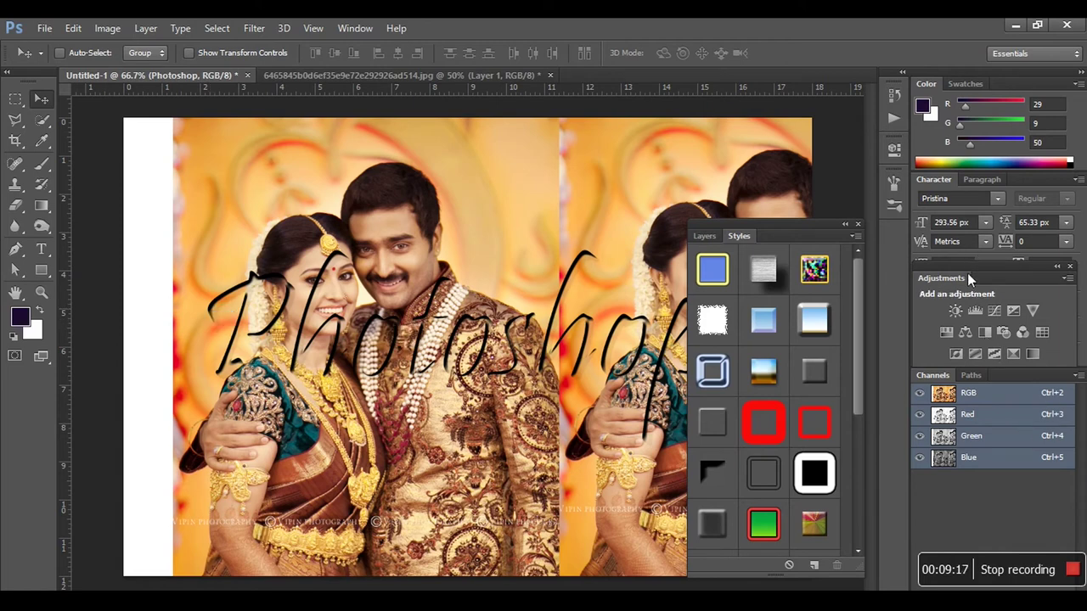
{"action": "left_click_drag", "start_coordinate": [968, 278], "coordinate": [973, 231]}
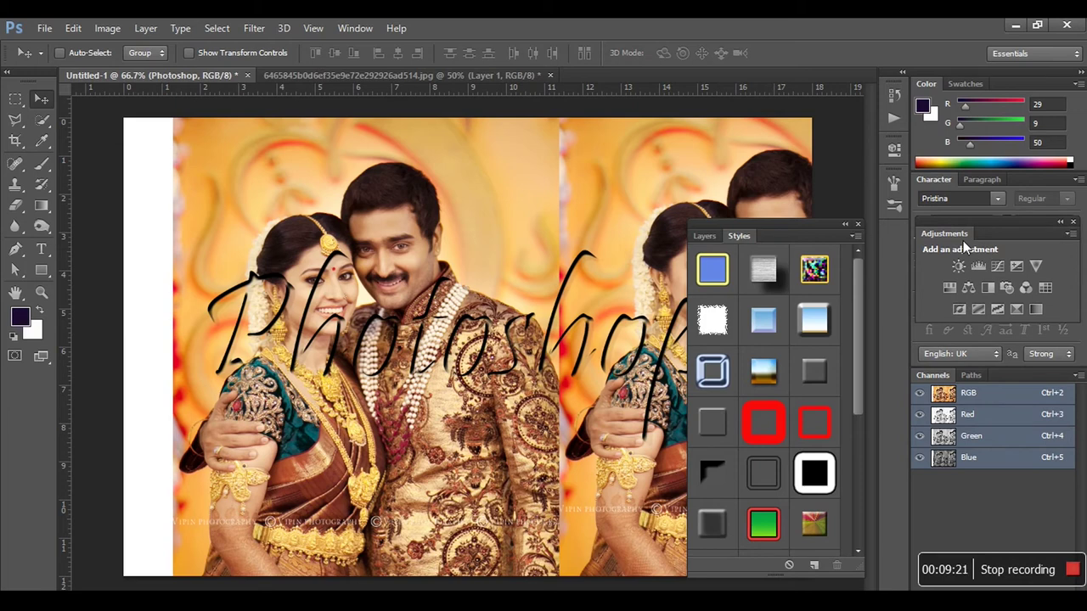
{"action": "key", "text": "F7"}
{"action": "mouse_move", "coordinate": [964, 240]}
{"action": "left_mouse_down"}
{"action": "mouse_move", "coordinate": [775, 412]}
{"action": "mouse_move", "coordinate": [790, 326]}
{"action": "left_mouse_up"}
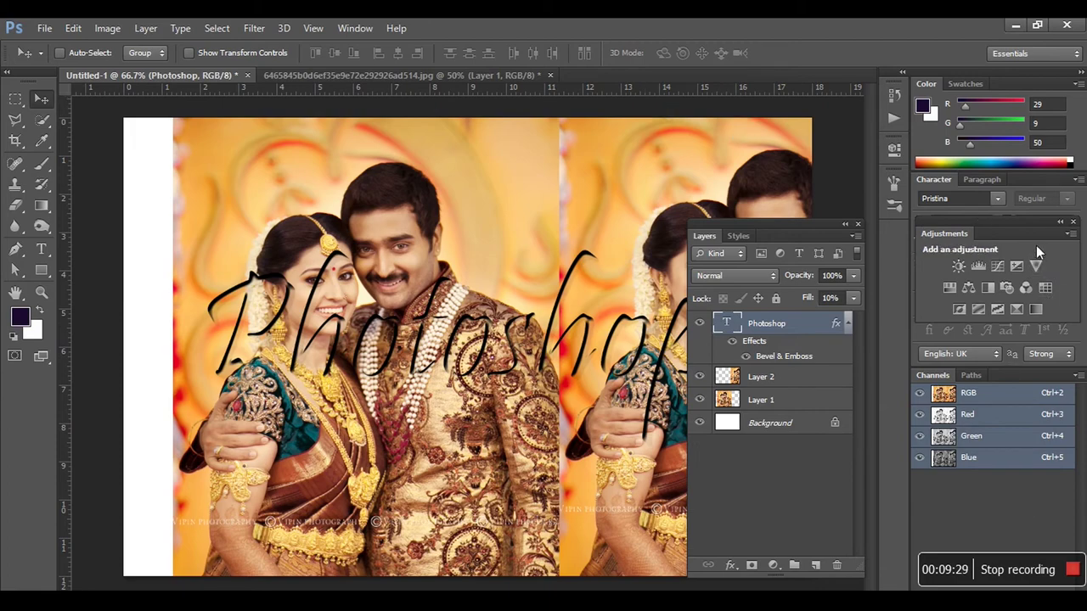
{"action": "left_click", "coordinate": [349, 29]}
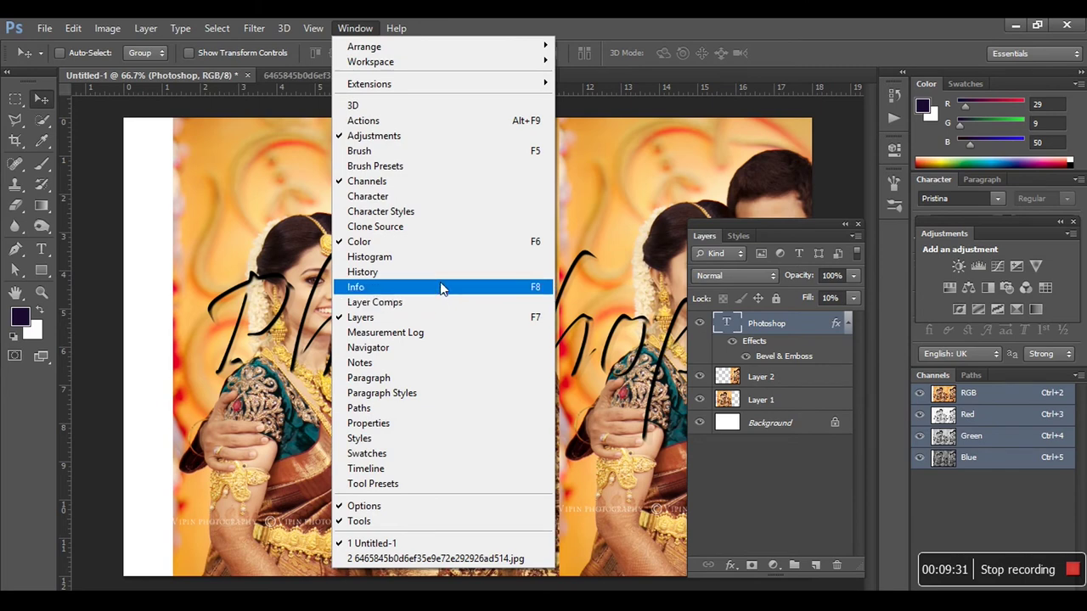
Step: Apply the transparent embossed glass style at 0% fill, dock the panels right and zoom to 100%
{"action": "left_click", "coordinate": [436, 438]}
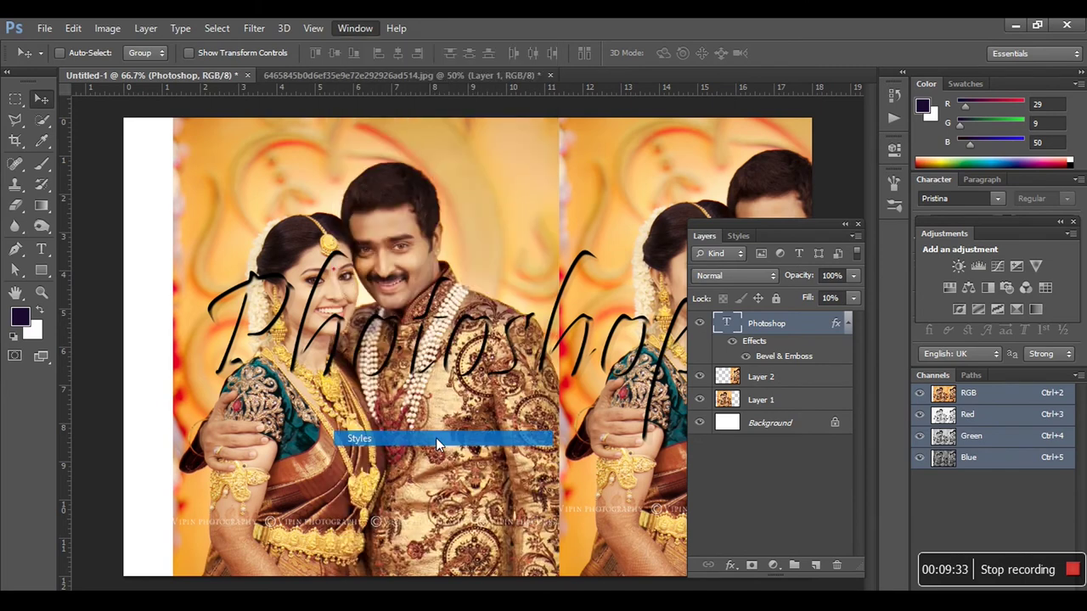
{"action": "left_click", "coordinate": [820, 360]}
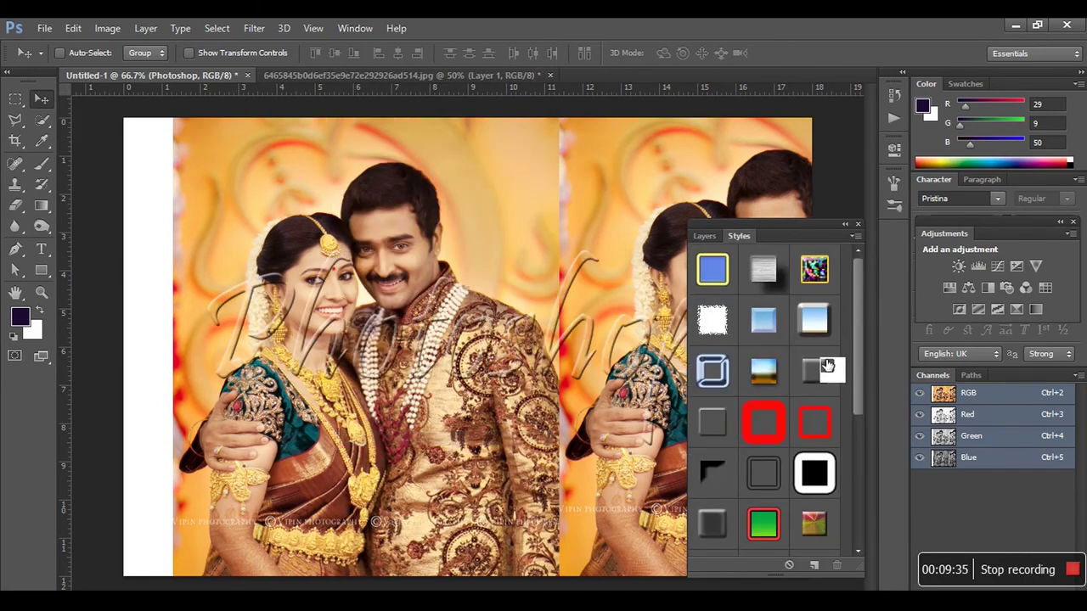
{"action": "left_click_drag", "start_coordinate": [765, 229], "coordinate": [876, 195]}
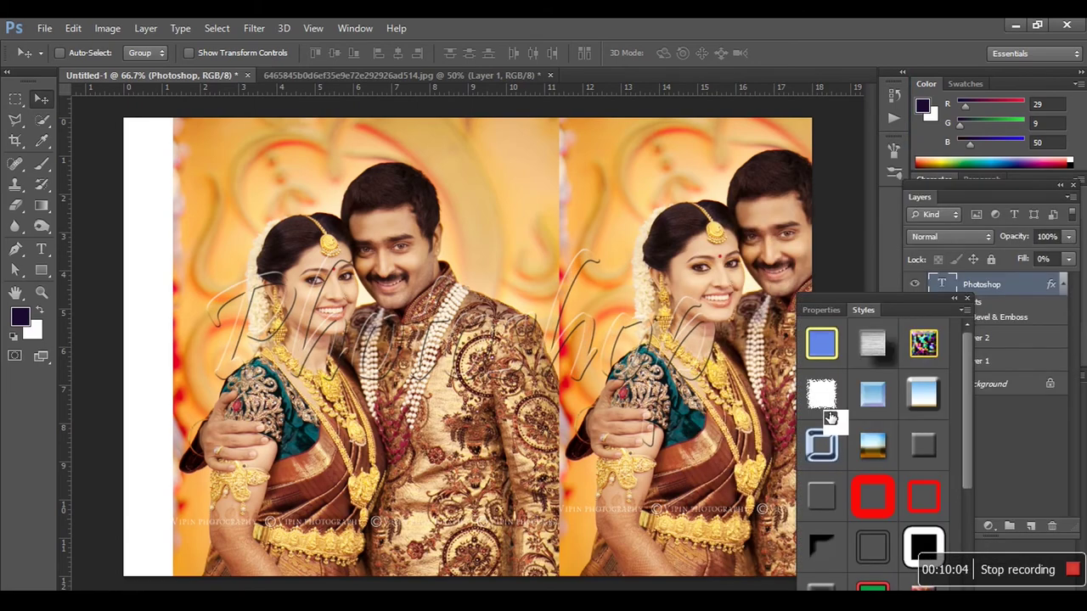
{"action": "key", "text": "ctrl+plus"}
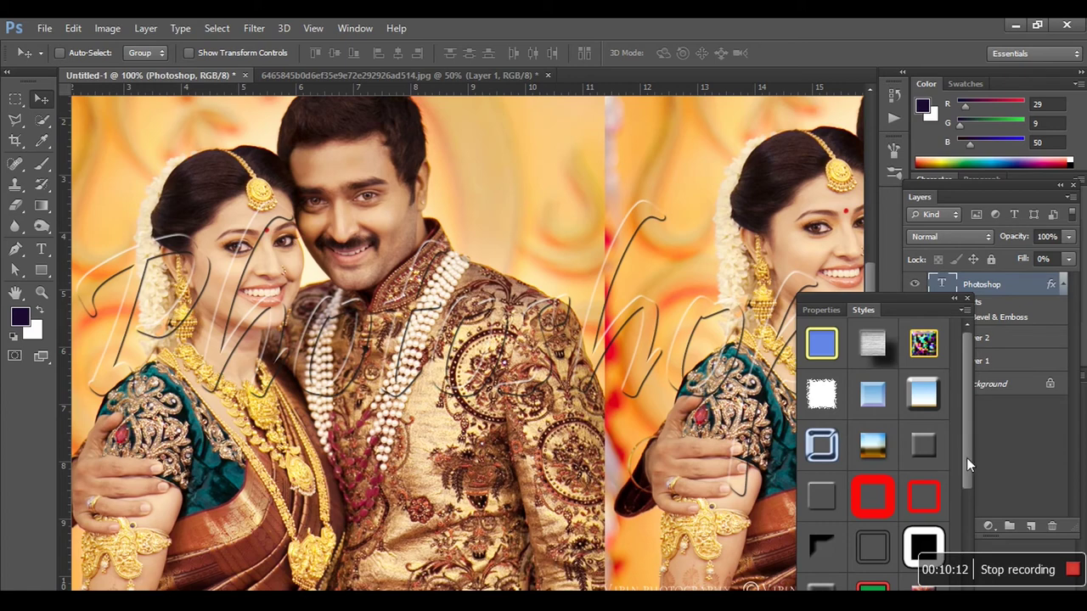
Step: Try rainbow, silver chrome, glossy black, pink-blue and dark stroked gradient styles on the text
{"action": "left_click_drag", "start_coordinate": [966, 465], "coordinate": [960, 543]}
{"action": "left_click", "coordinate": [933, 503]}
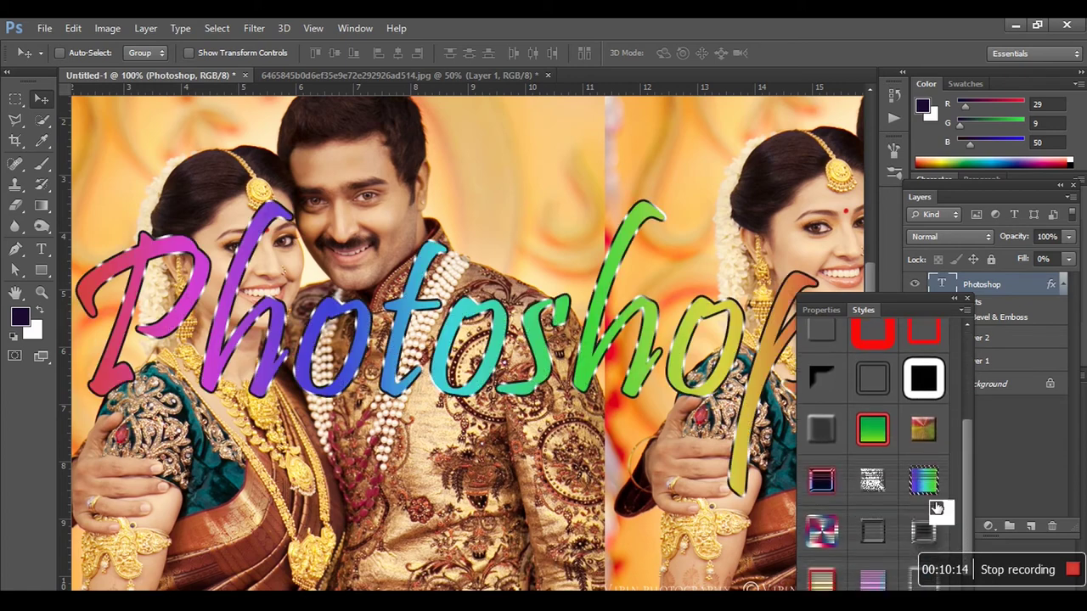
{"action": "left_click", "coordinate": [927, 532]}
{"action": "left_click", "coordinate": [876, 533]}
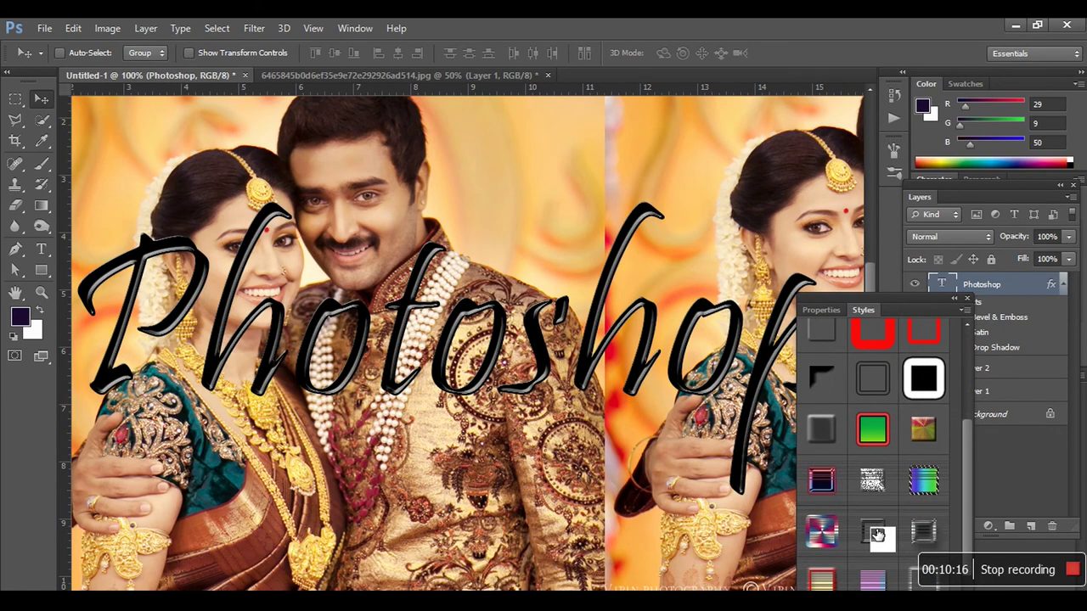
{"action": "left_click", "coordinate": [821, 532]}
{"action": "left_click", "coordinate": [821, 480]}
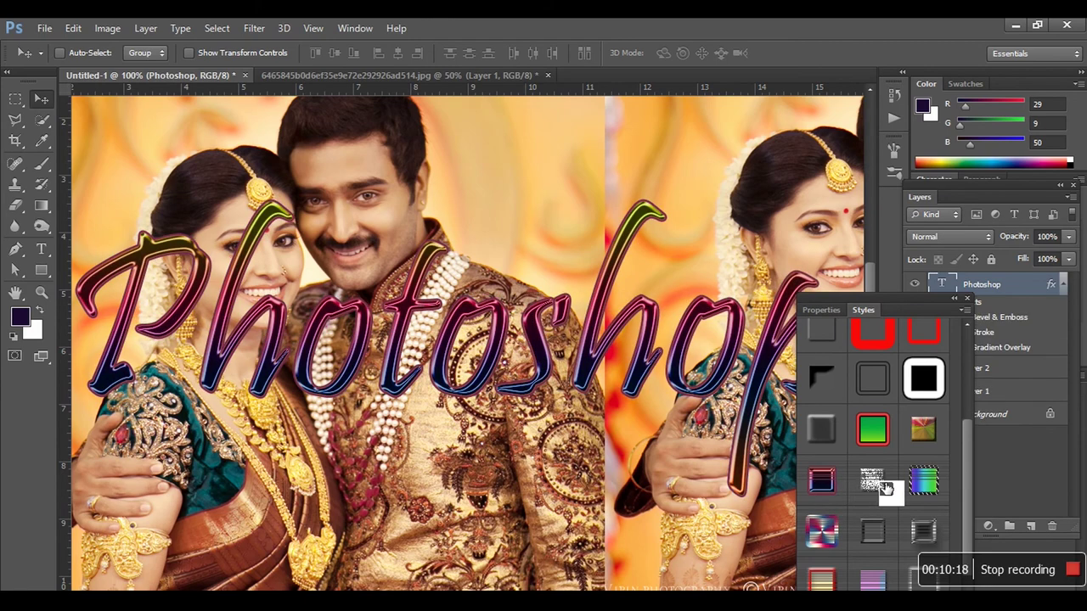
Step: Settle on the pale orange outer-glow style for the text and zoom out to 66.7%
{"action": "left_click_drag", "start_coordinate": [965, 454], "coordinate": [964, 465]}
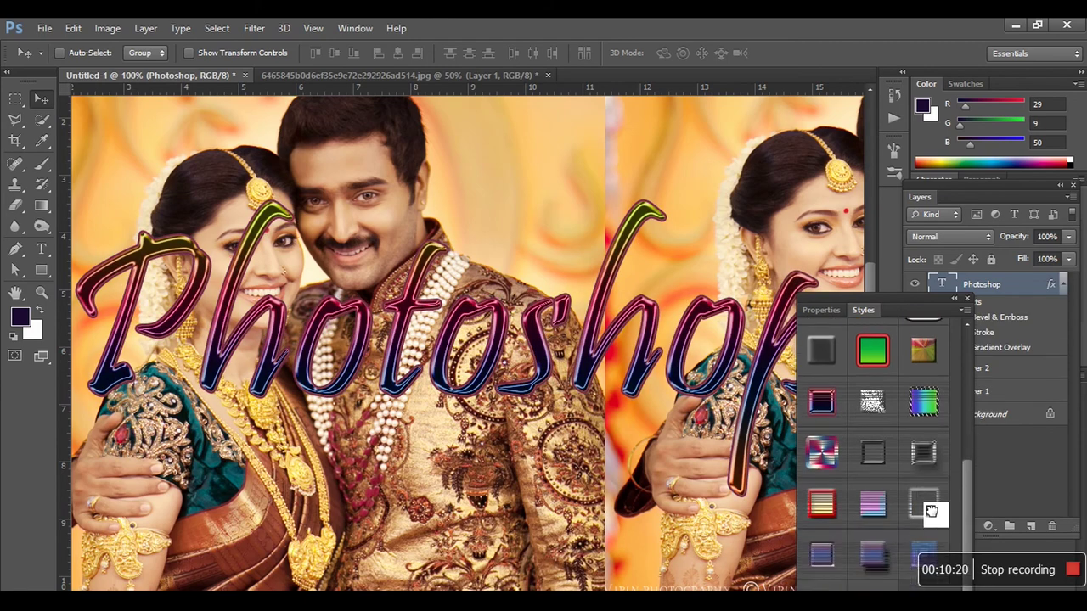
{"action": "left_click", "coordinate": [925, 503]}
{"action": "left_click", "coordinate": [917, 554]}
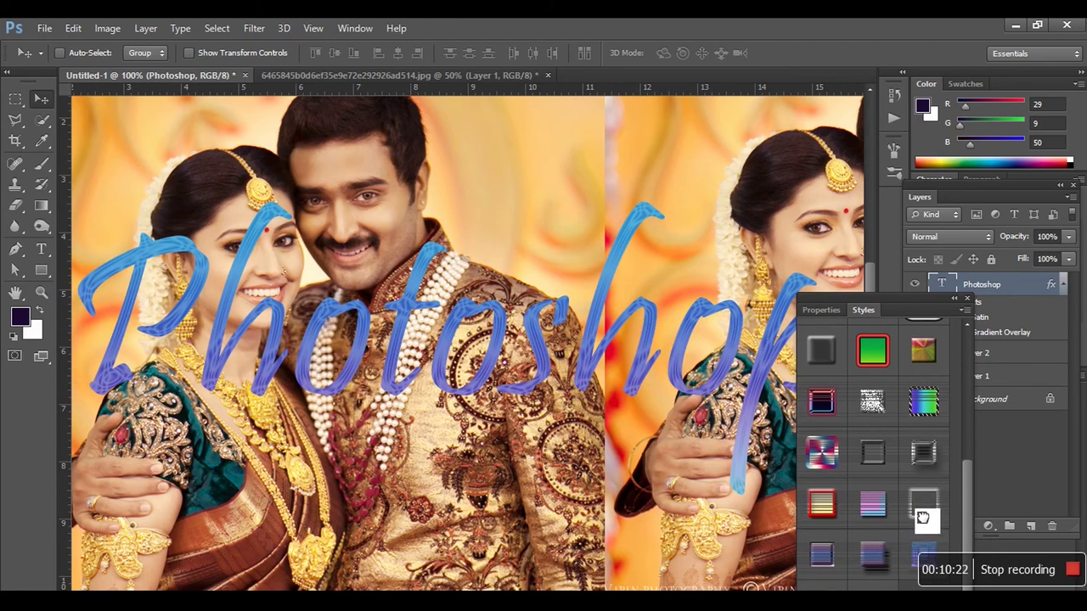
{"action": "left_click", "coordinate": [918, 511]}
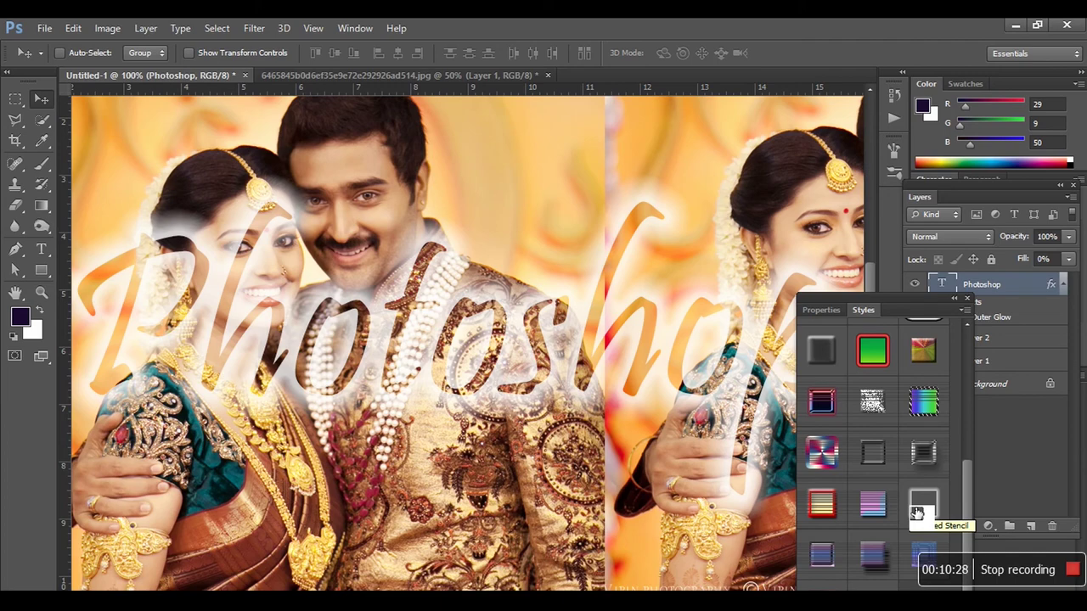
{"action": "key", "text": "ctrl+minus"}
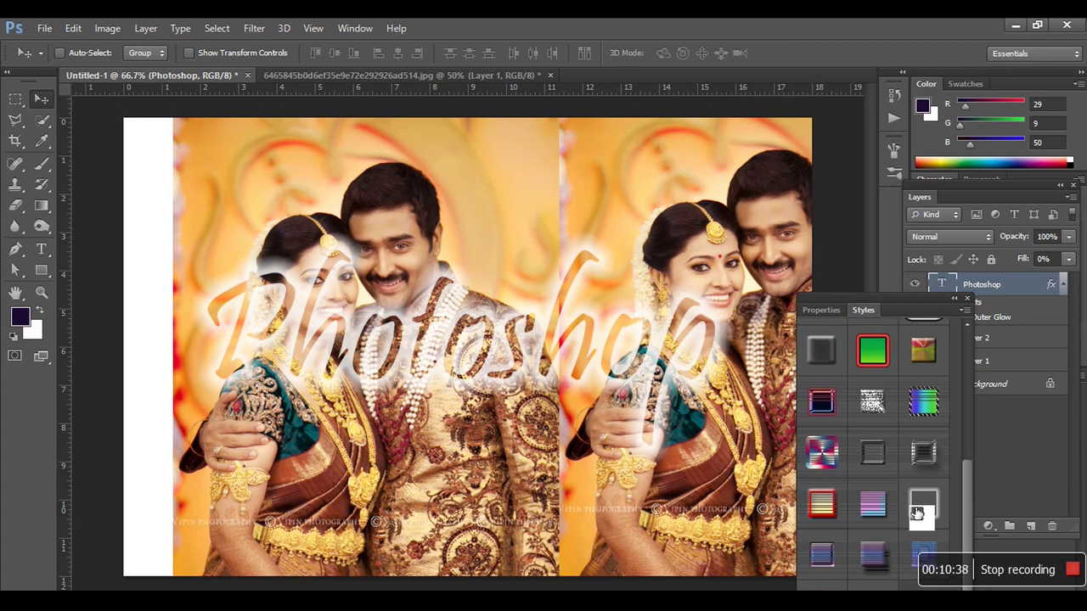
Step: Replace the styles with the Text Effects 2 set and try its blue and green glossy presets
{"action": "right_click", "coordinate": [917, 512]}
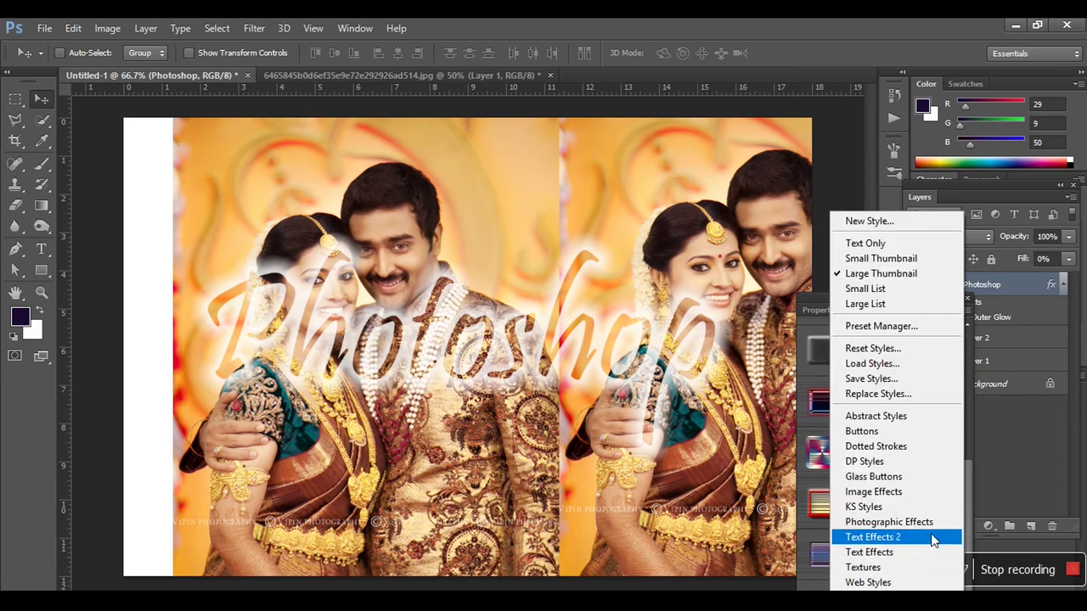
{"action": "left_click", "coordinate": [930, 534]}
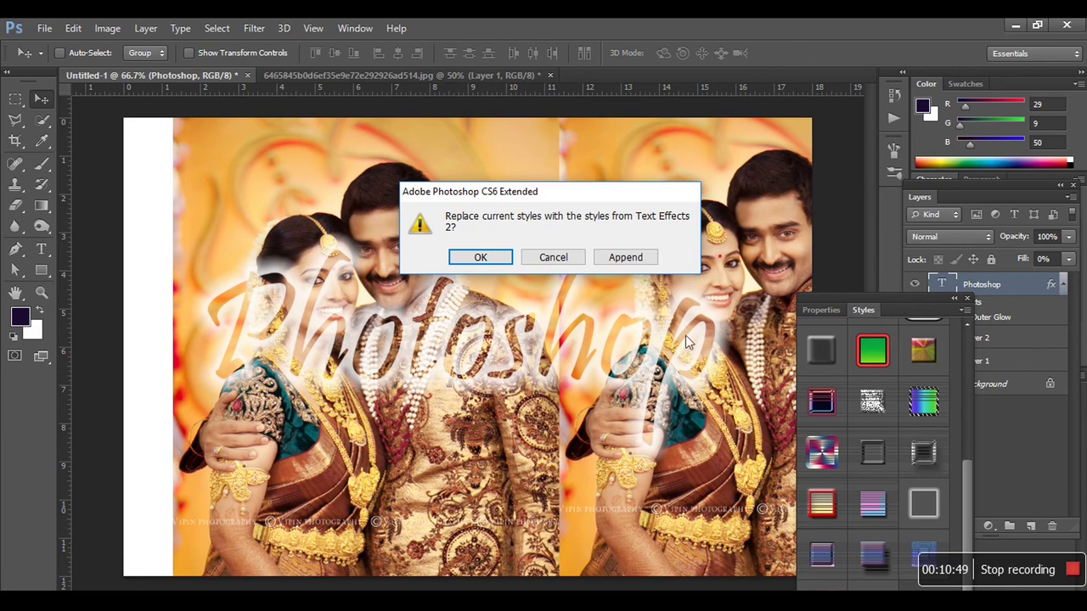
{"action": "left_click", "coordinate": [480, 257]}
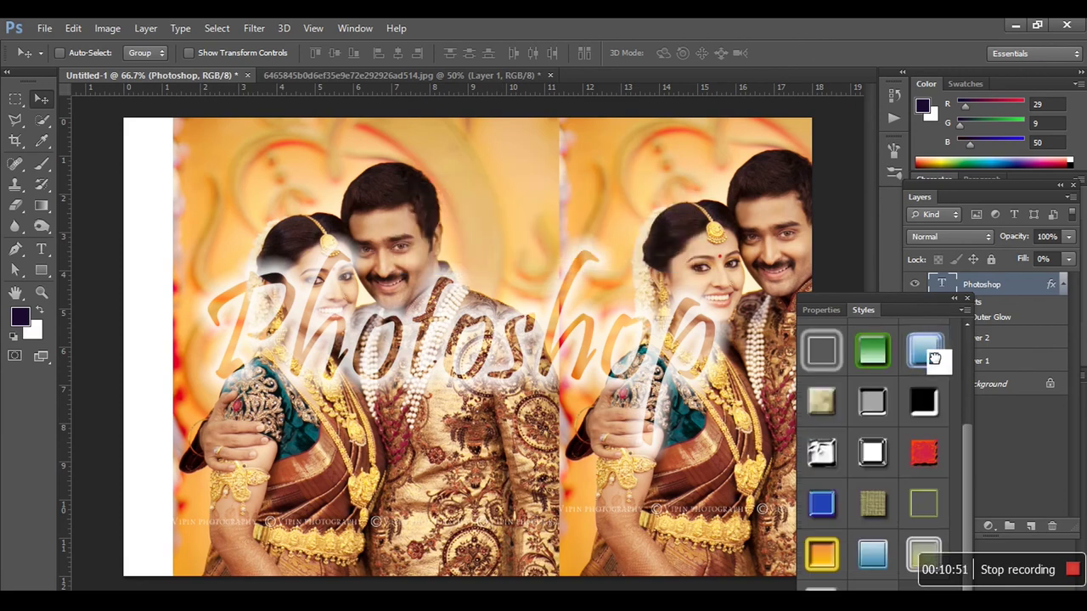
{"action": "left_click", "coordinate": [934, 358]}
{"action": "left_click", "coordinate": [874, 354]}
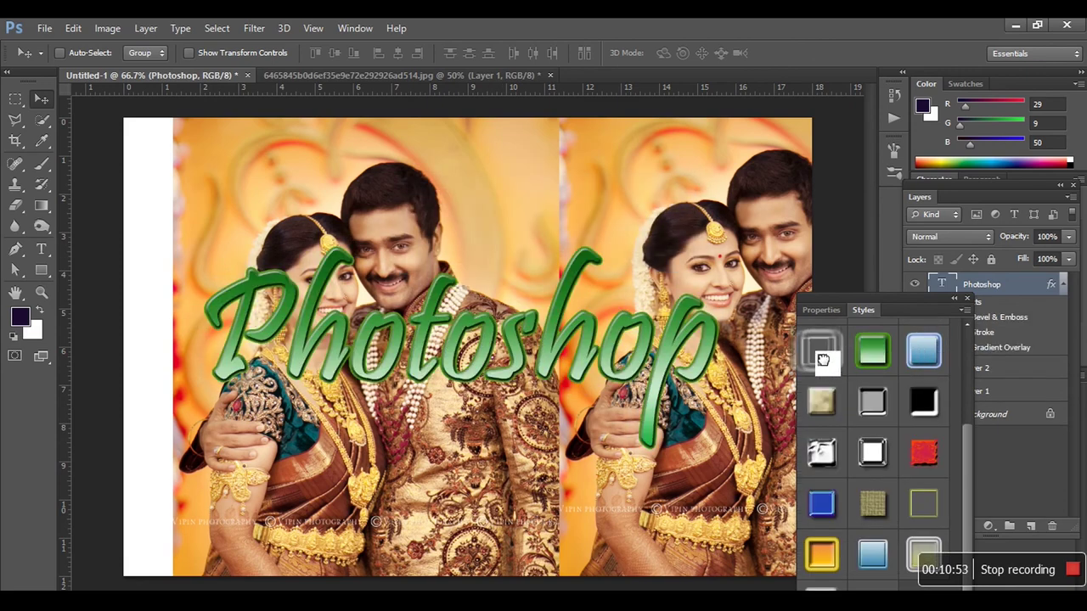
{"action": "left_click", "coordinate": [823, 360]}
Step: Try more Text Effects 2 presets: black glow, chrome, red, silver, glossy blue and gold pattern
{"action": "left_click", "coordinate": [823, 410]}
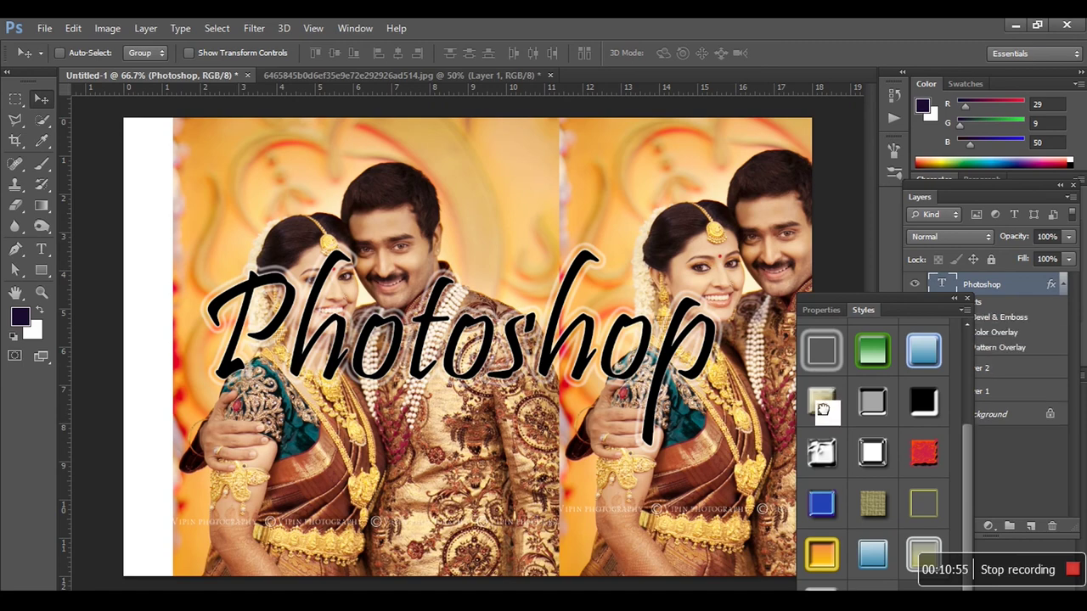
{"action": "left_click", "coordinate": [864, 411]}
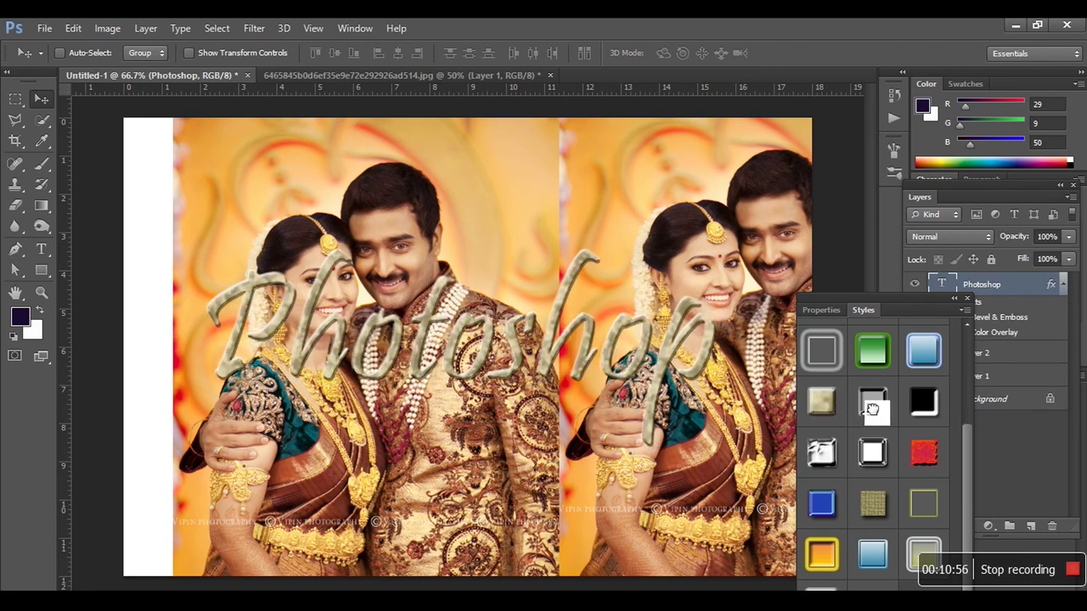
{"action": "left_click", "coordinate": [924, 404]}
{"action": "left_click", "coordinate": [926, 455]}
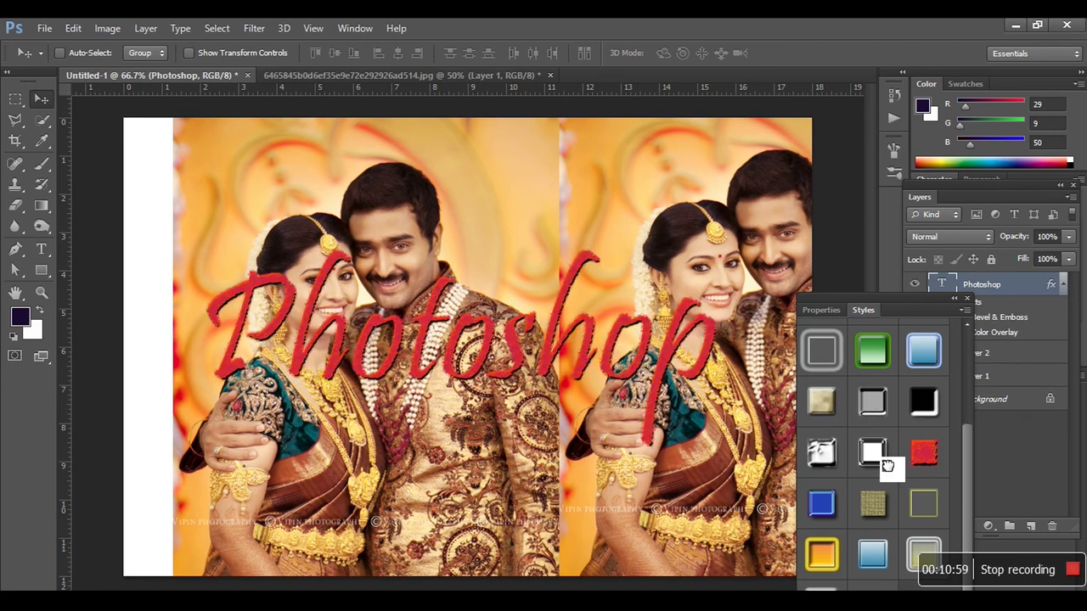
{"action": "left_click", "coordinate": [886, 466]}
{"action": "left_click", "coordinate": [820, 503]}
{"action": "left_click", "coordinate": [876, 510]}
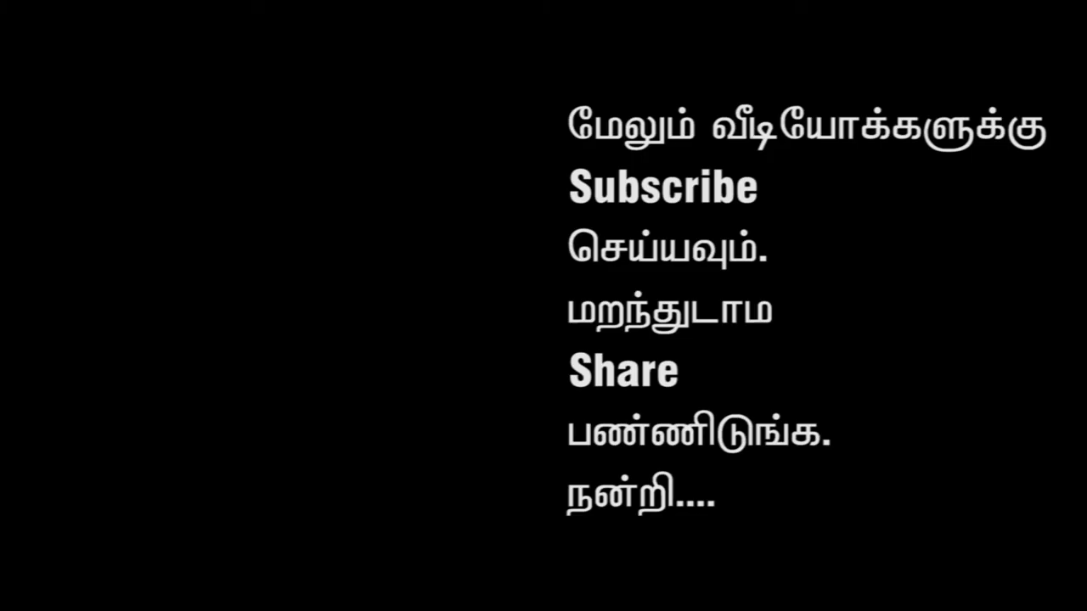